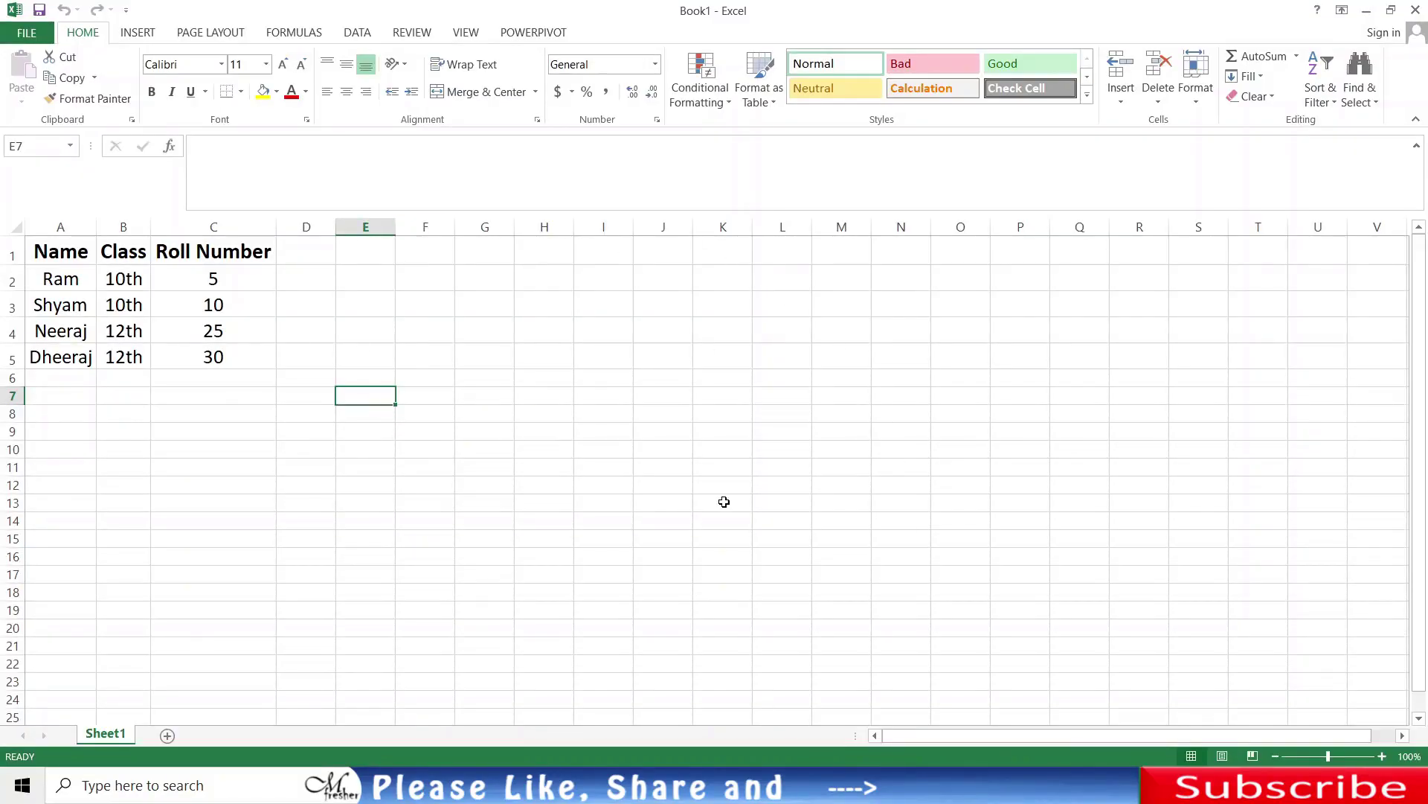
Step: Bring up the Sheet1 tab's context menu, dismissing it once and reopening it
right_click(113, 737)
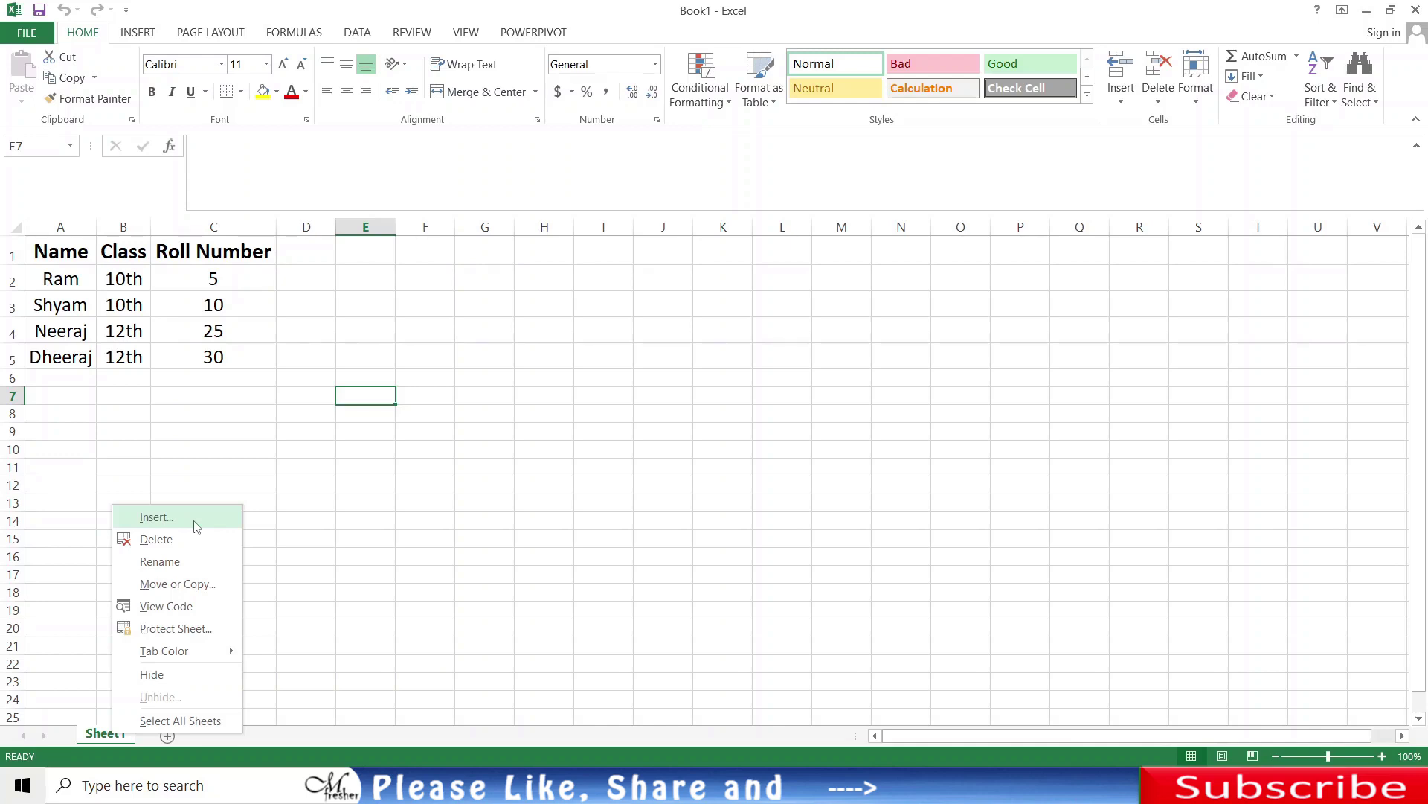
click(361, 453)
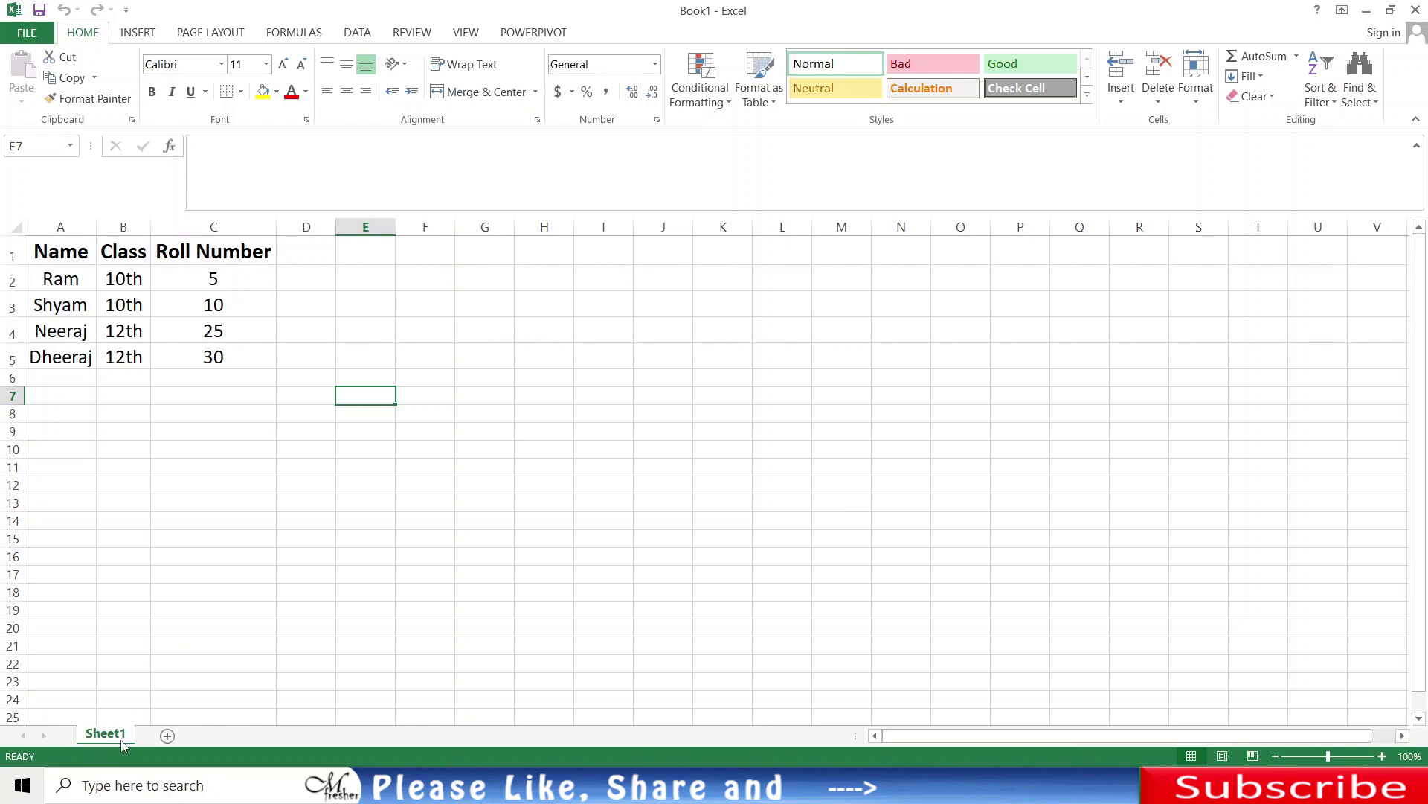
right_click(119, 738)
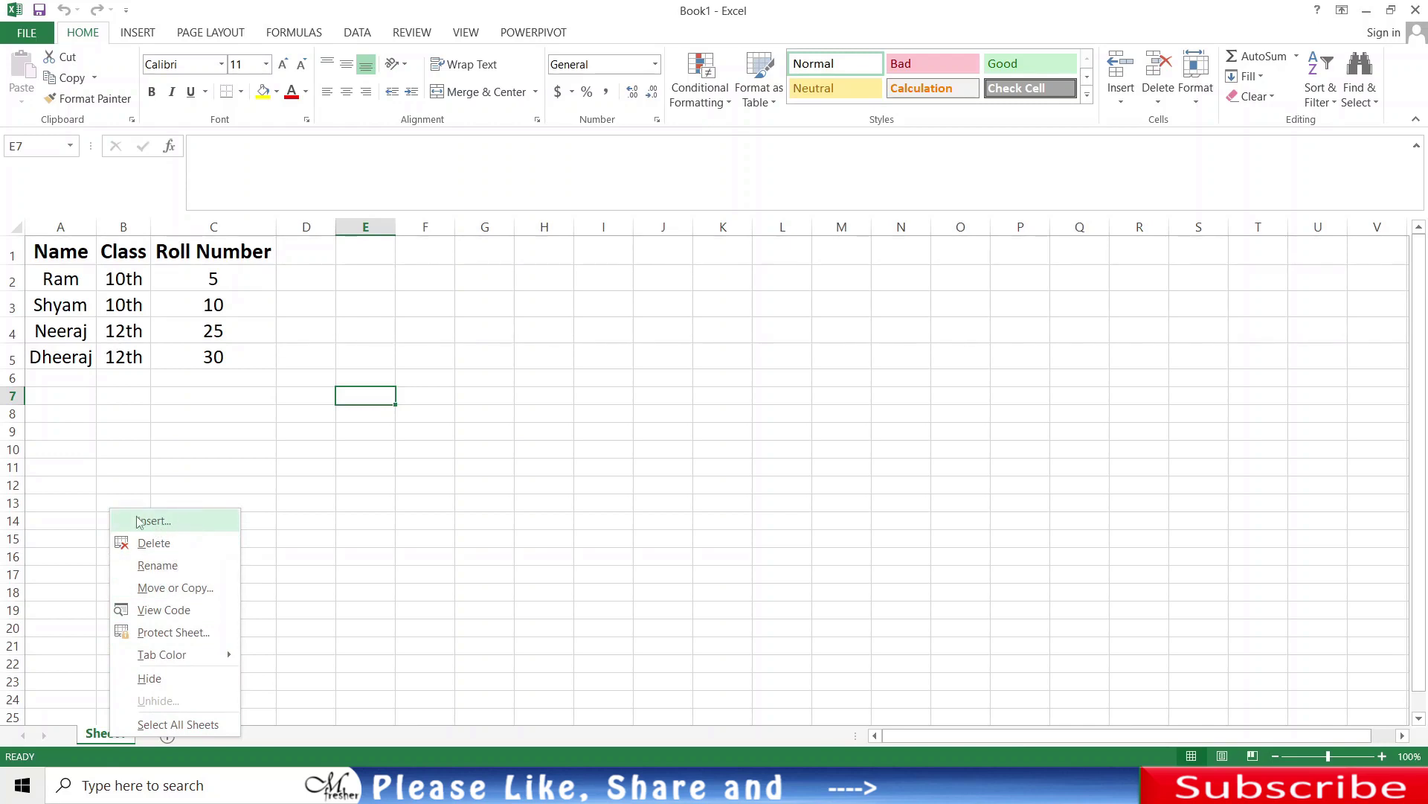
Step: Open the Insert dialog, move it aside, and flip between the General and Spreadsheet Solutions tabs
click(187, 523)
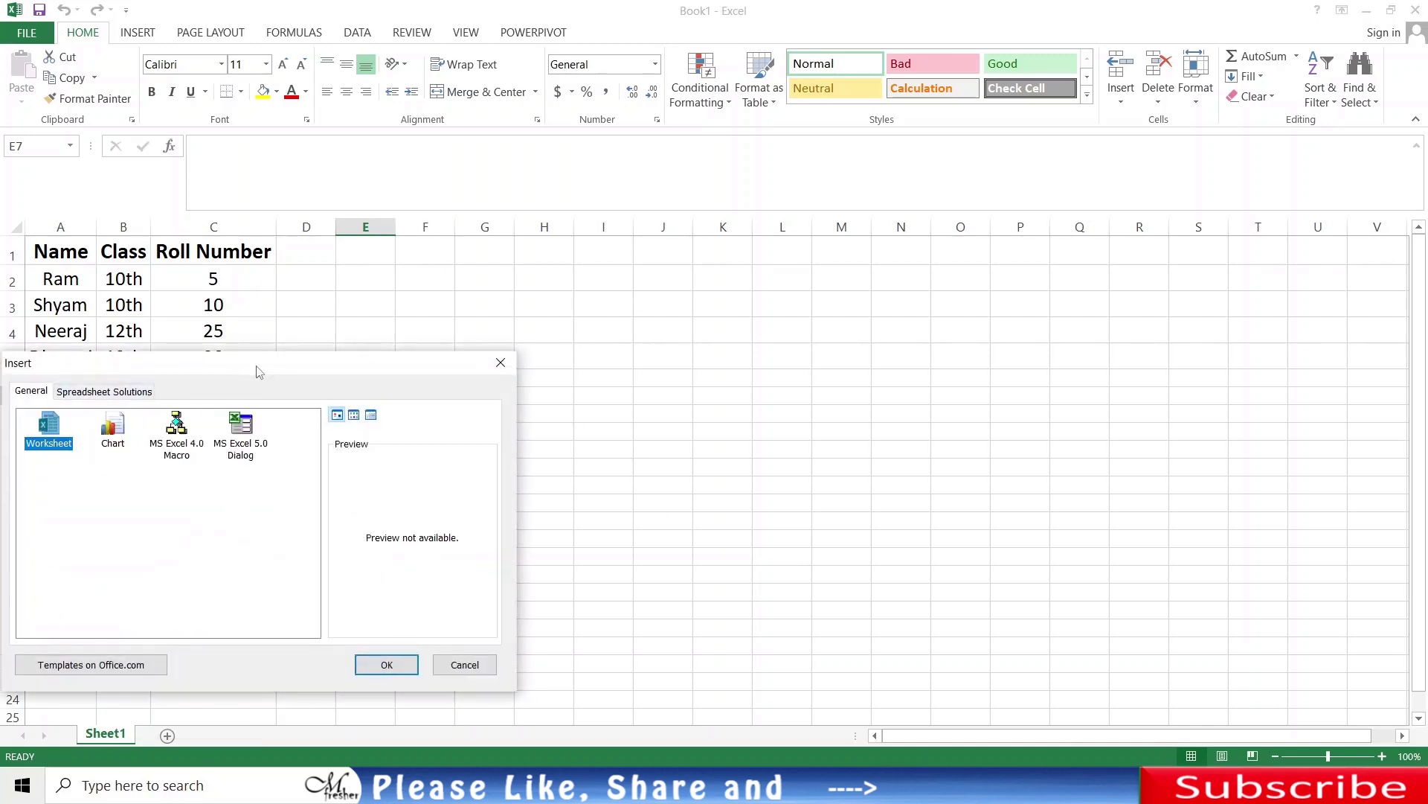
drag(261, 366, 712, 247)
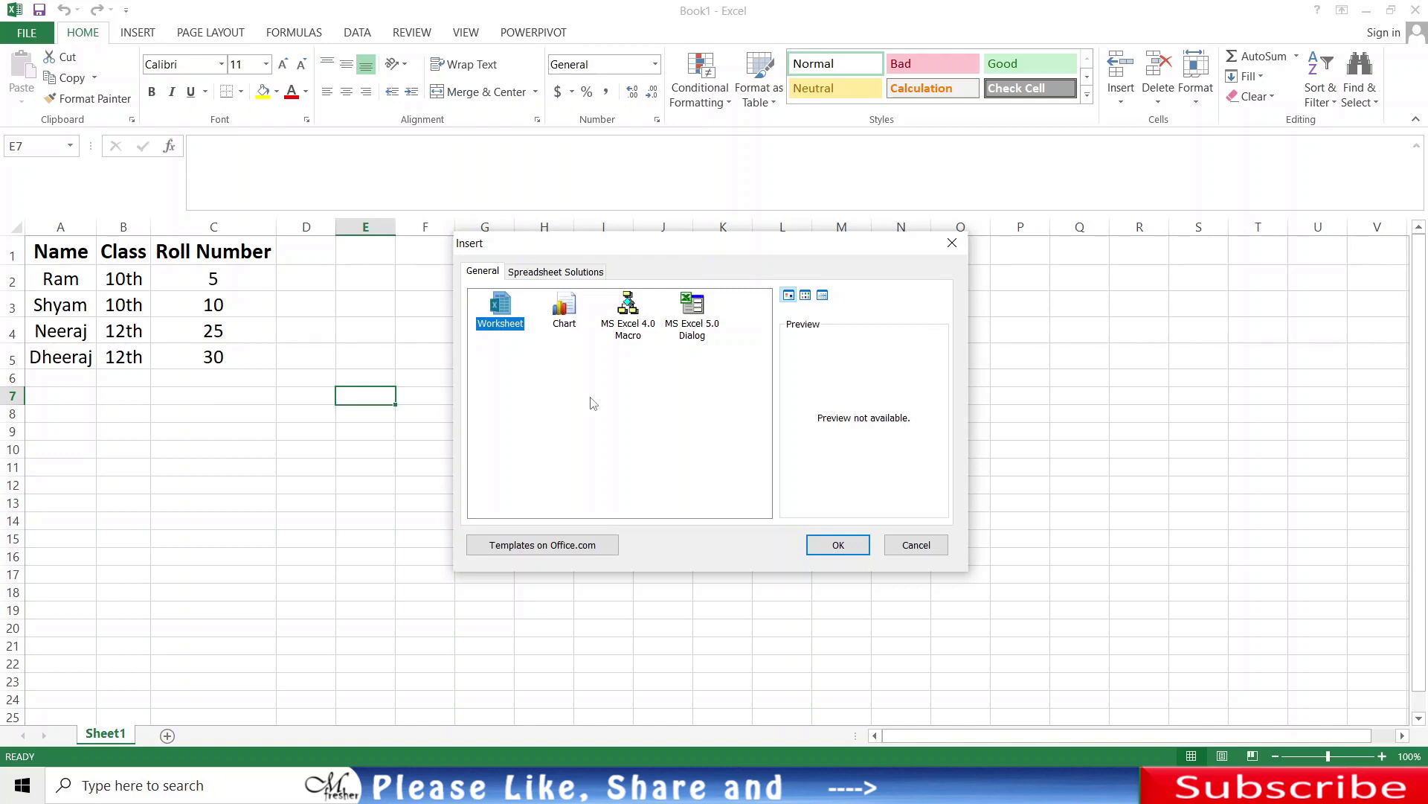
click(497, 277)
click(571, 273)
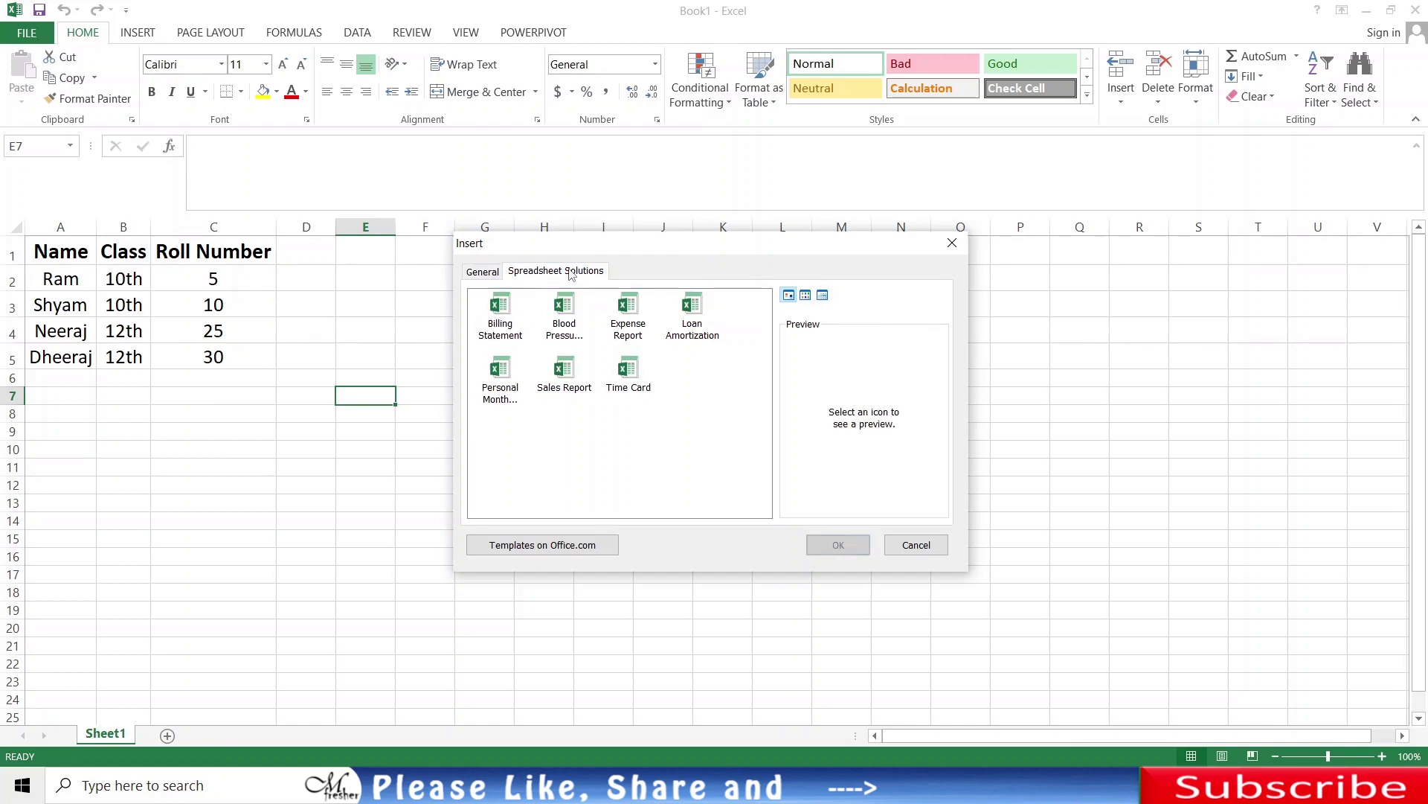
click(491, 276)
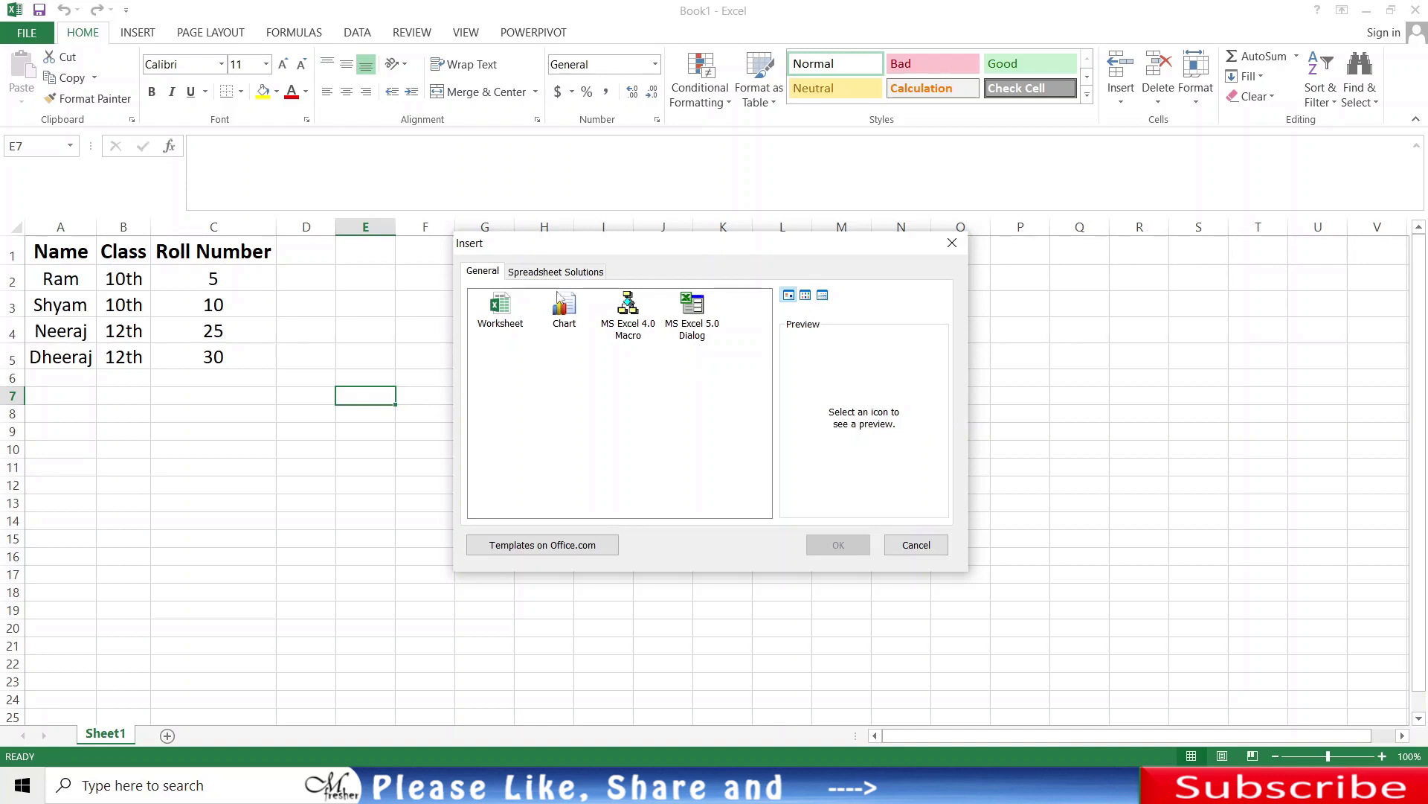
click(552, 276)
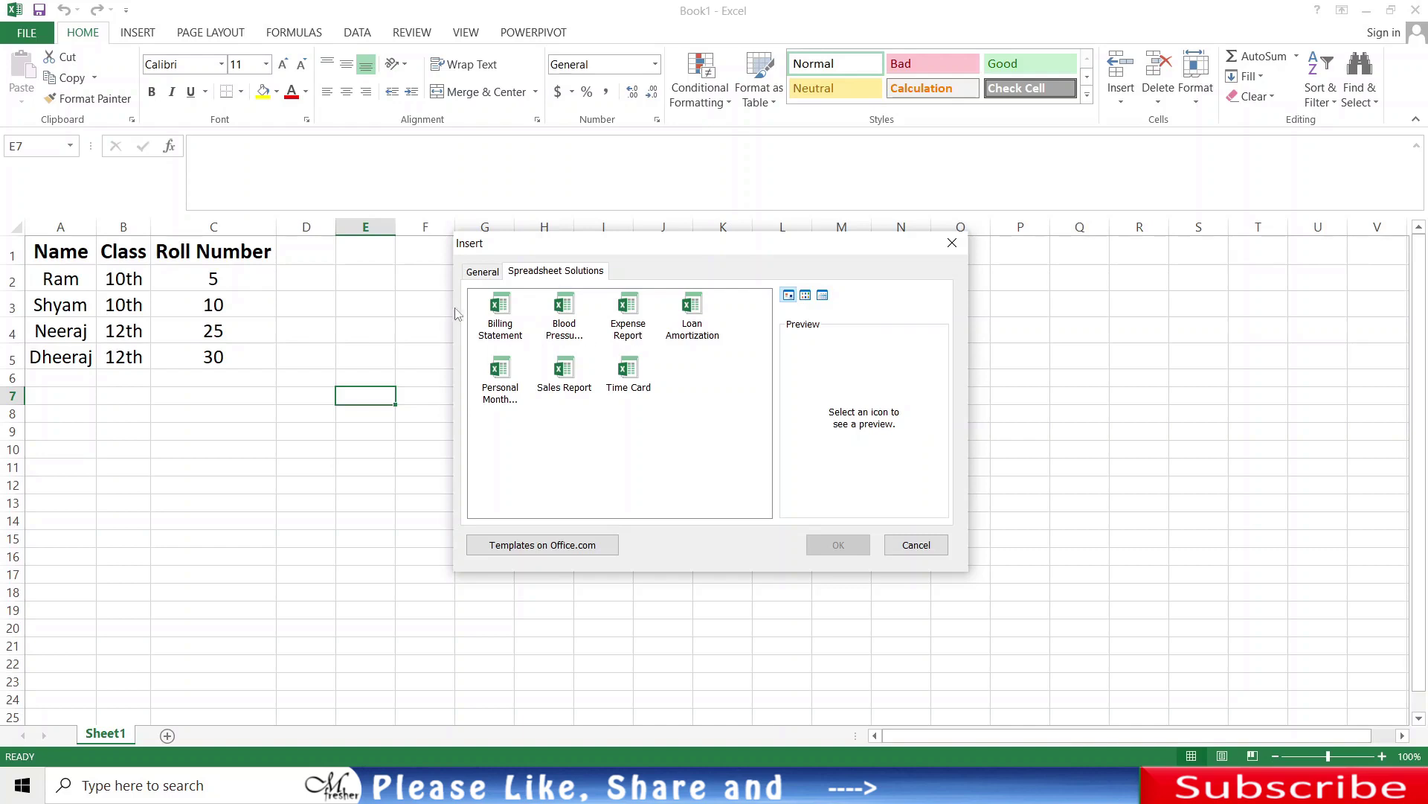
click(503, 272)
click(545, 274)
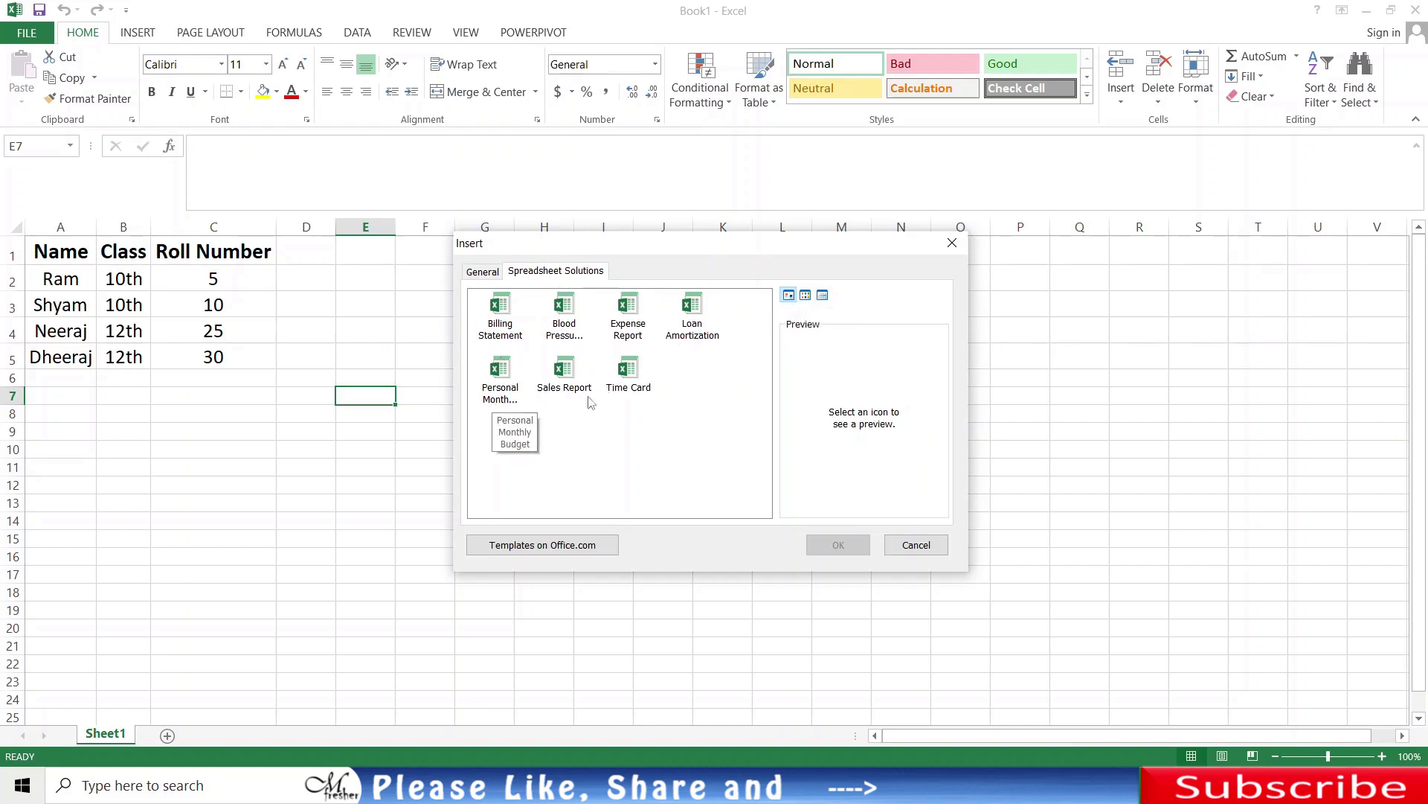
click(483, 273)
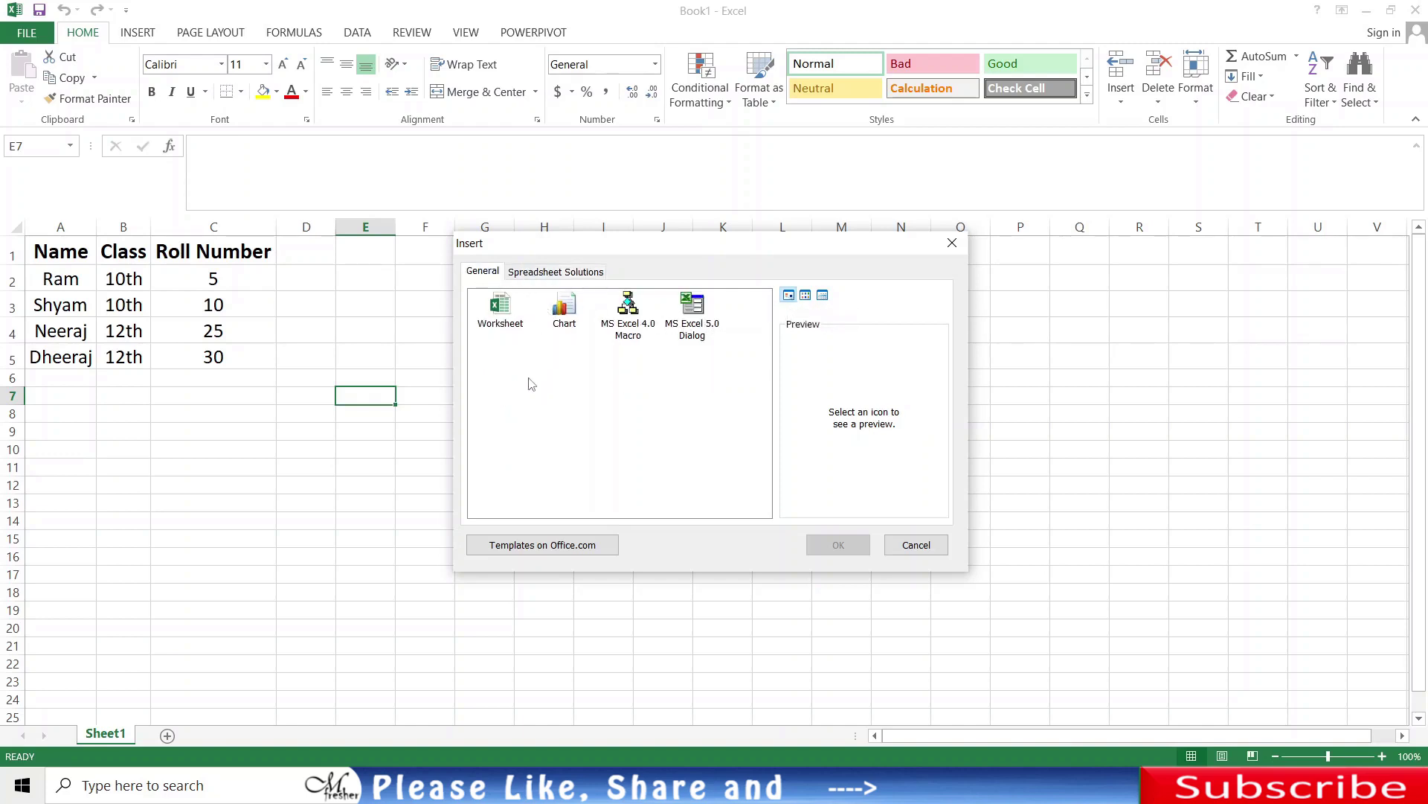
Step: Try the List, Details and Large Icons views, then show the Spreadsheet Solutions templates
click(806, 297)
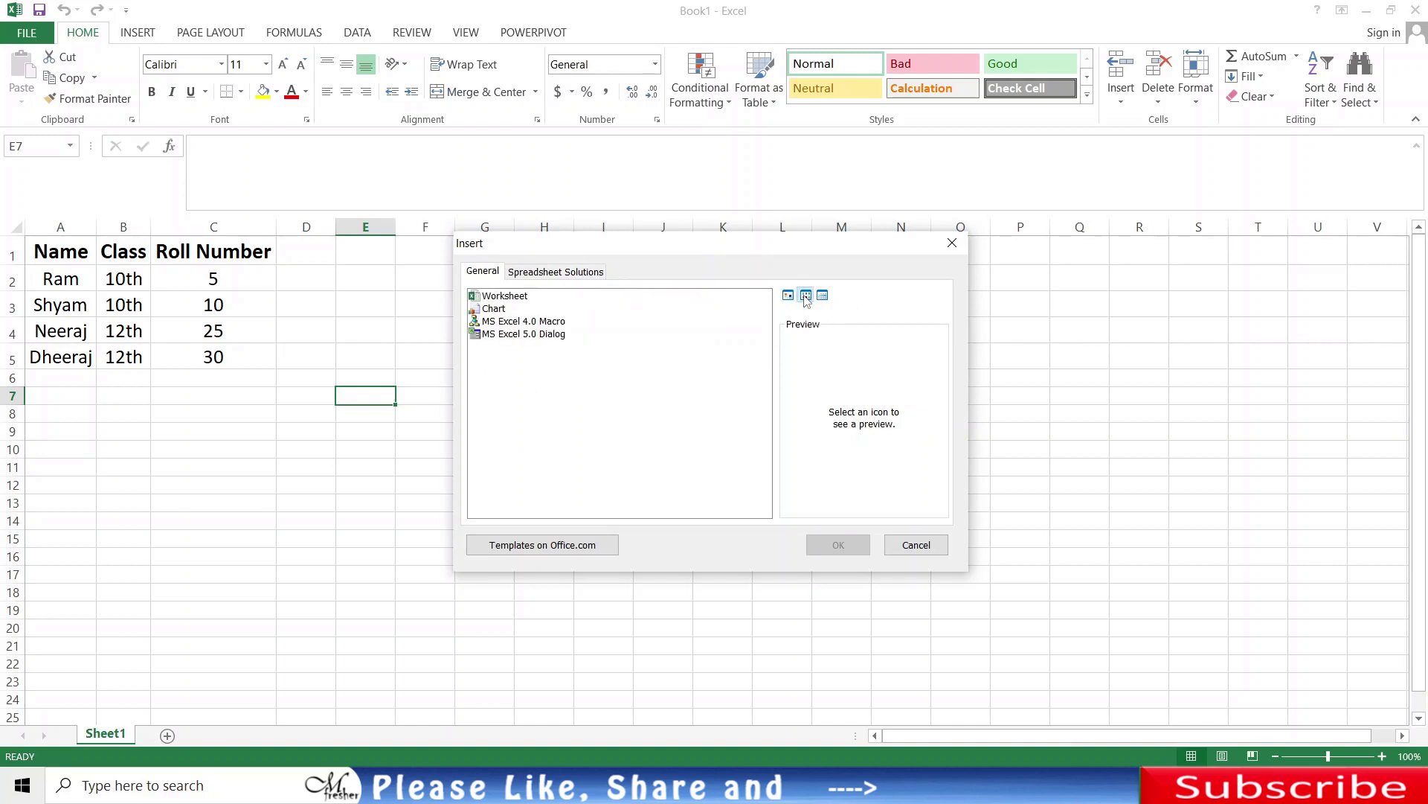
click(823, 297)
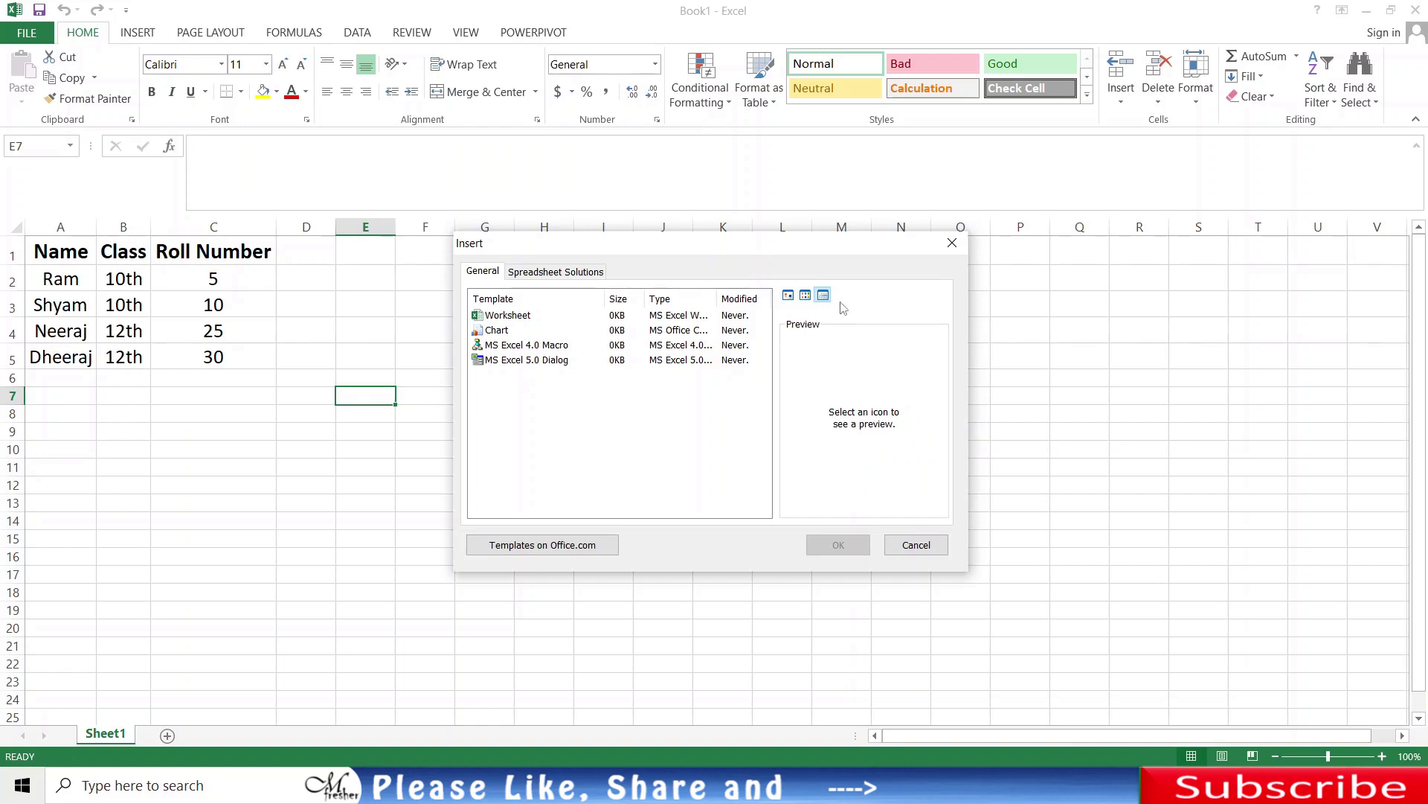
click(788, 295)
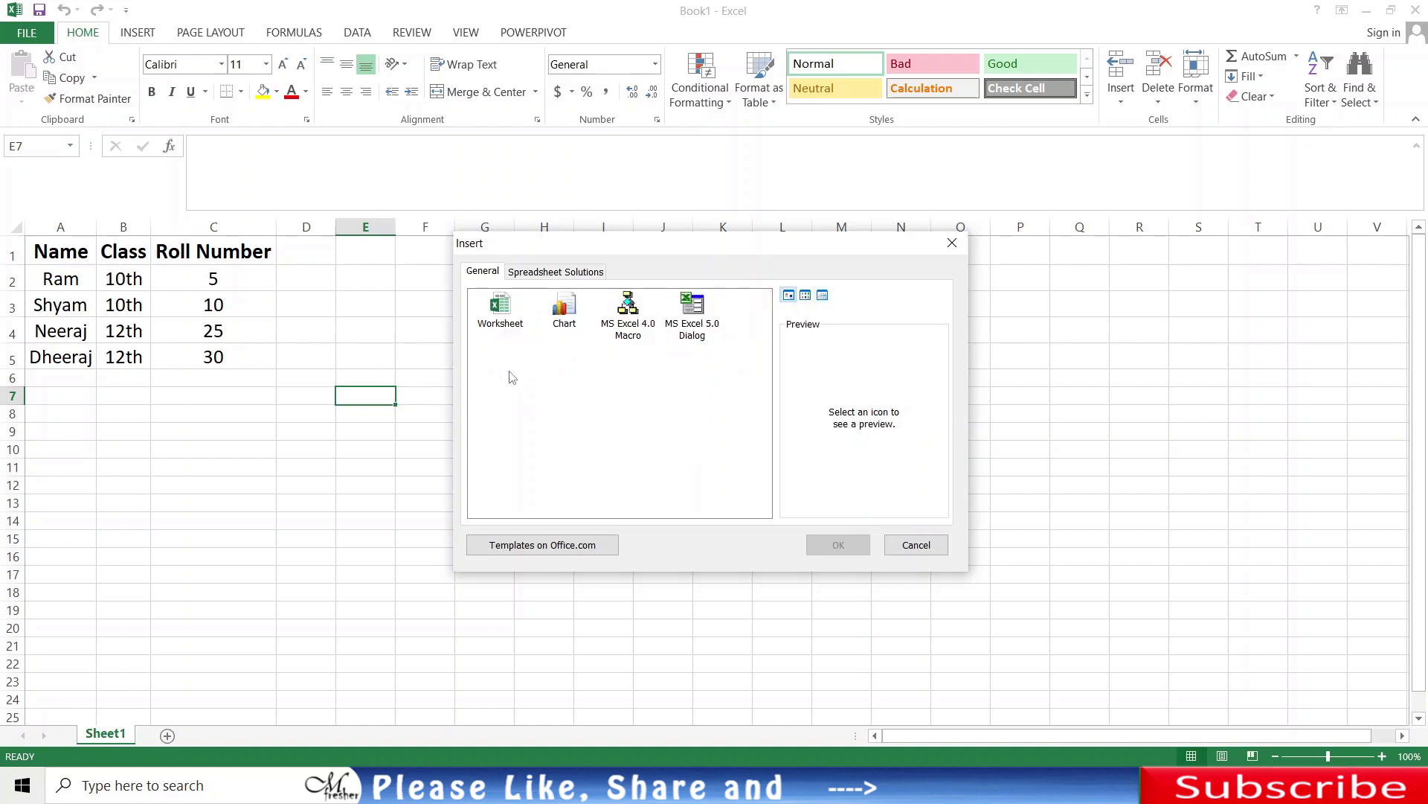
click(546, 273)
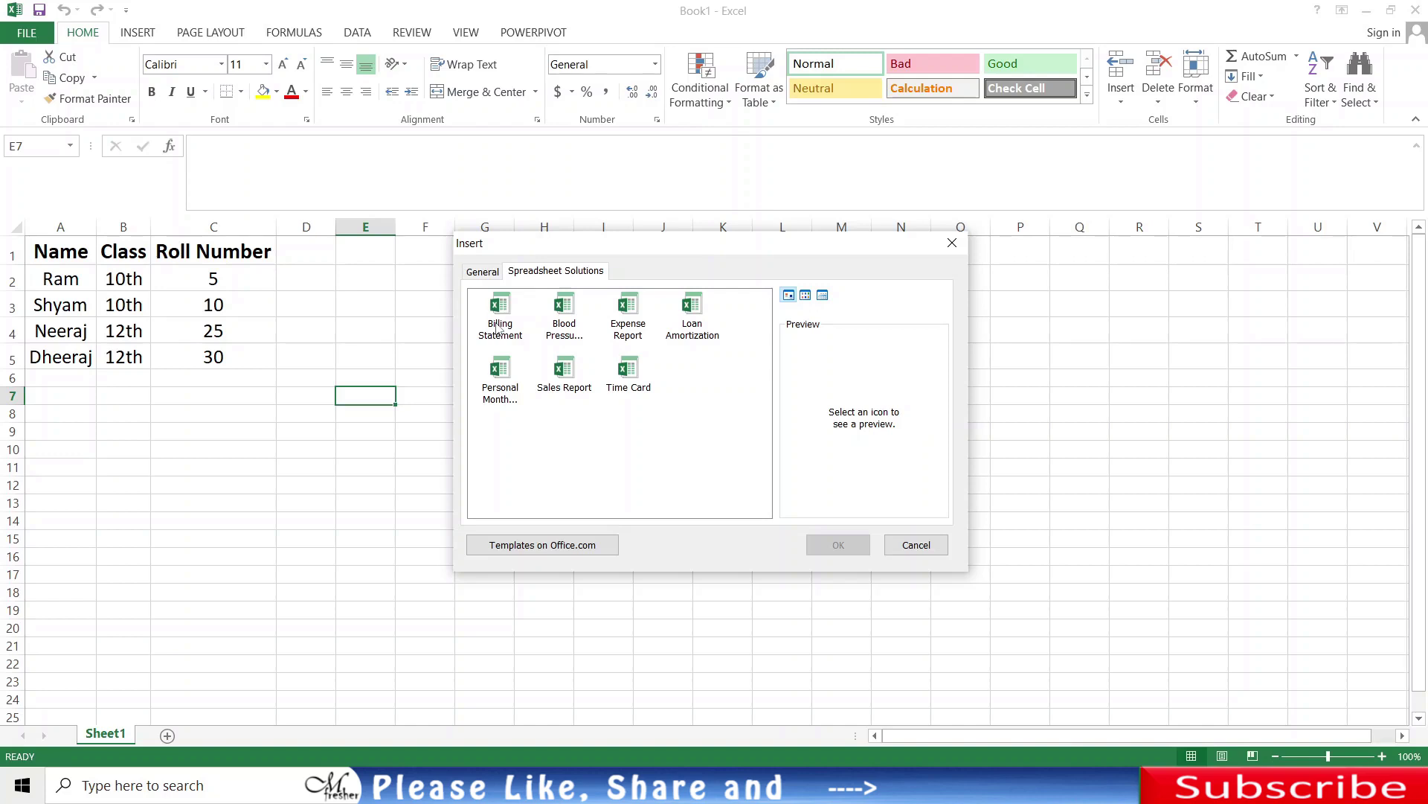
Step: Preview the Billing Statement, Blood Pressure, Sales Report and Personal Monthly Budget templates
click(498, 328)
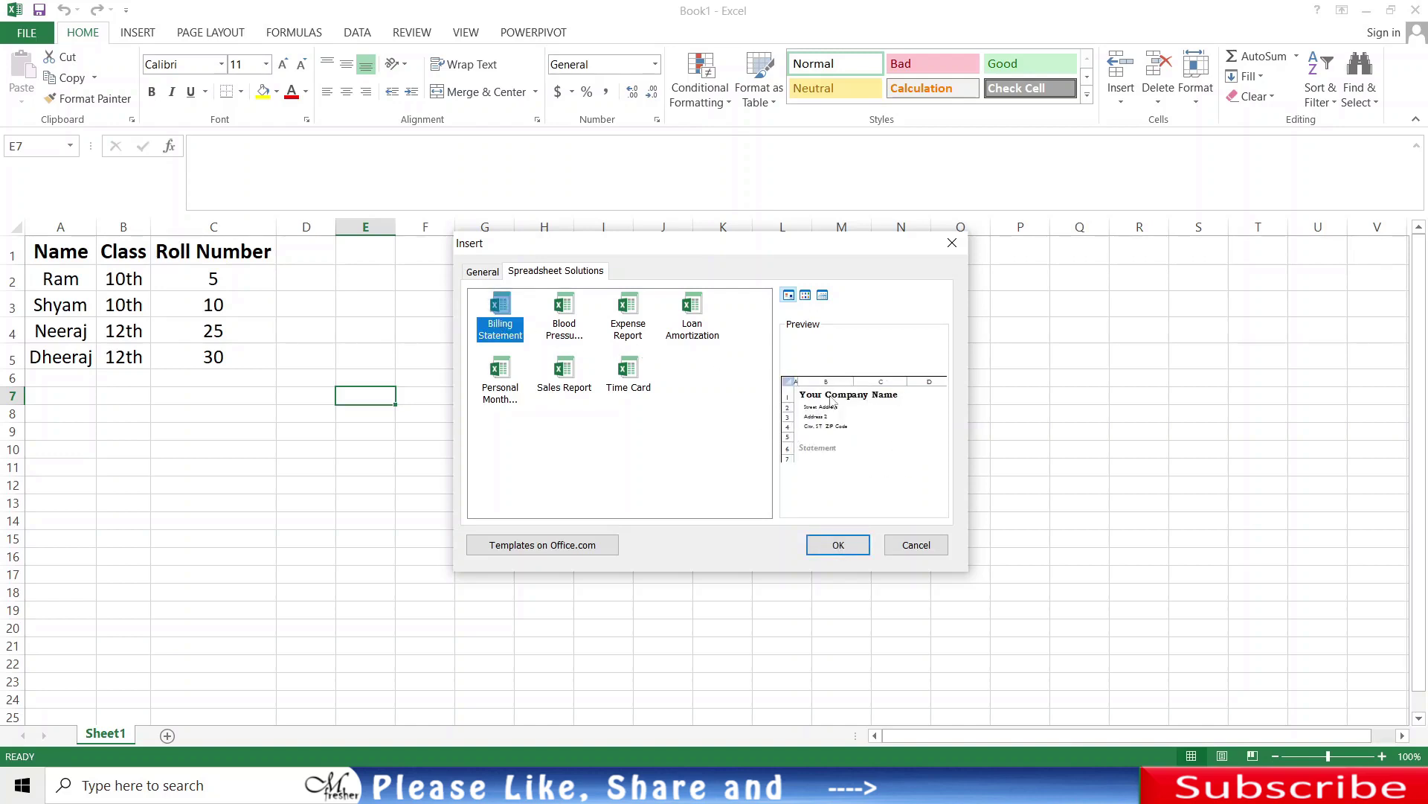
click(562, 331)
click(566, 372)
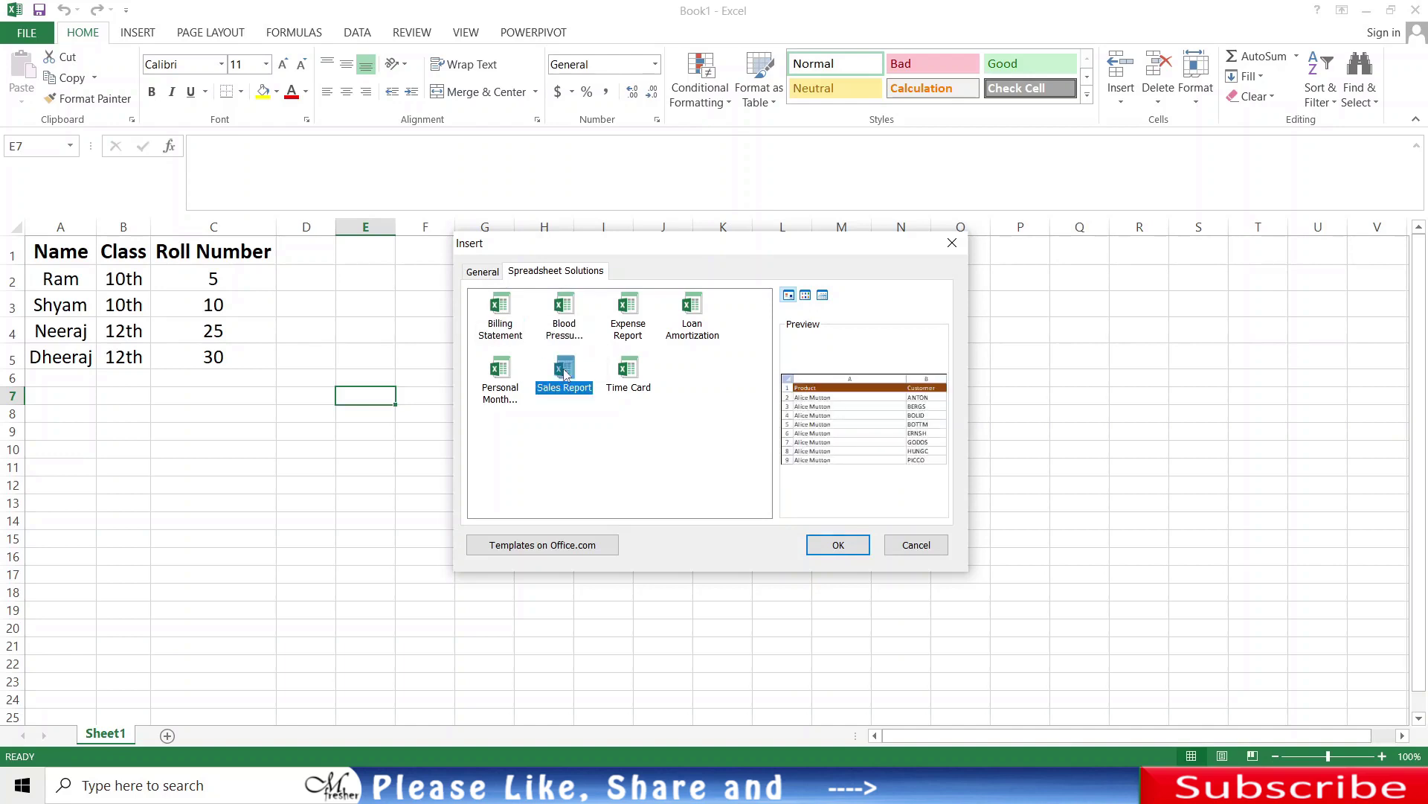
click(593, 377)
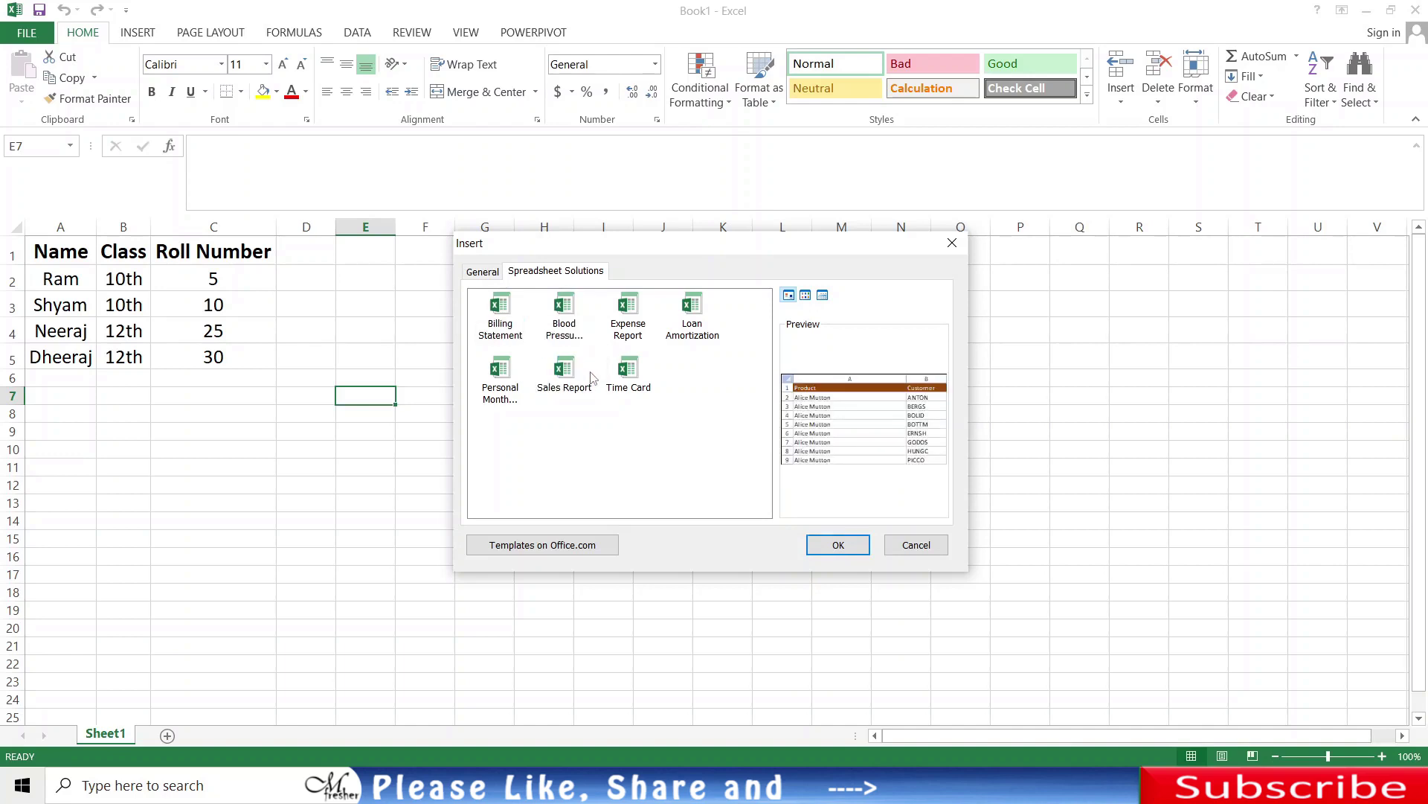
click(511, 385)
Step: Back on the General tab, select the Worksheet, MS Excel 5.0 Dialog and Chart types in turn
click(490, 277)
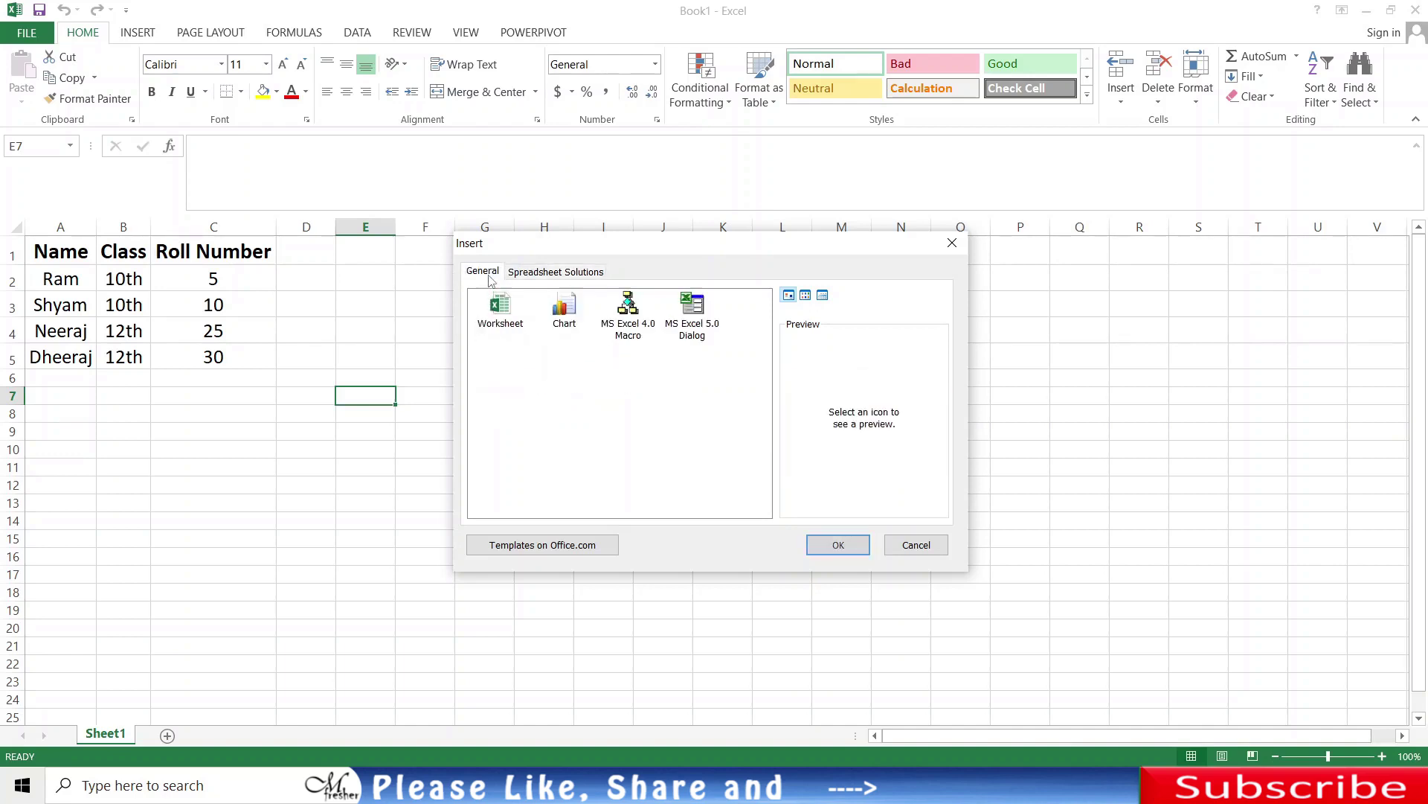
click(497, 320)
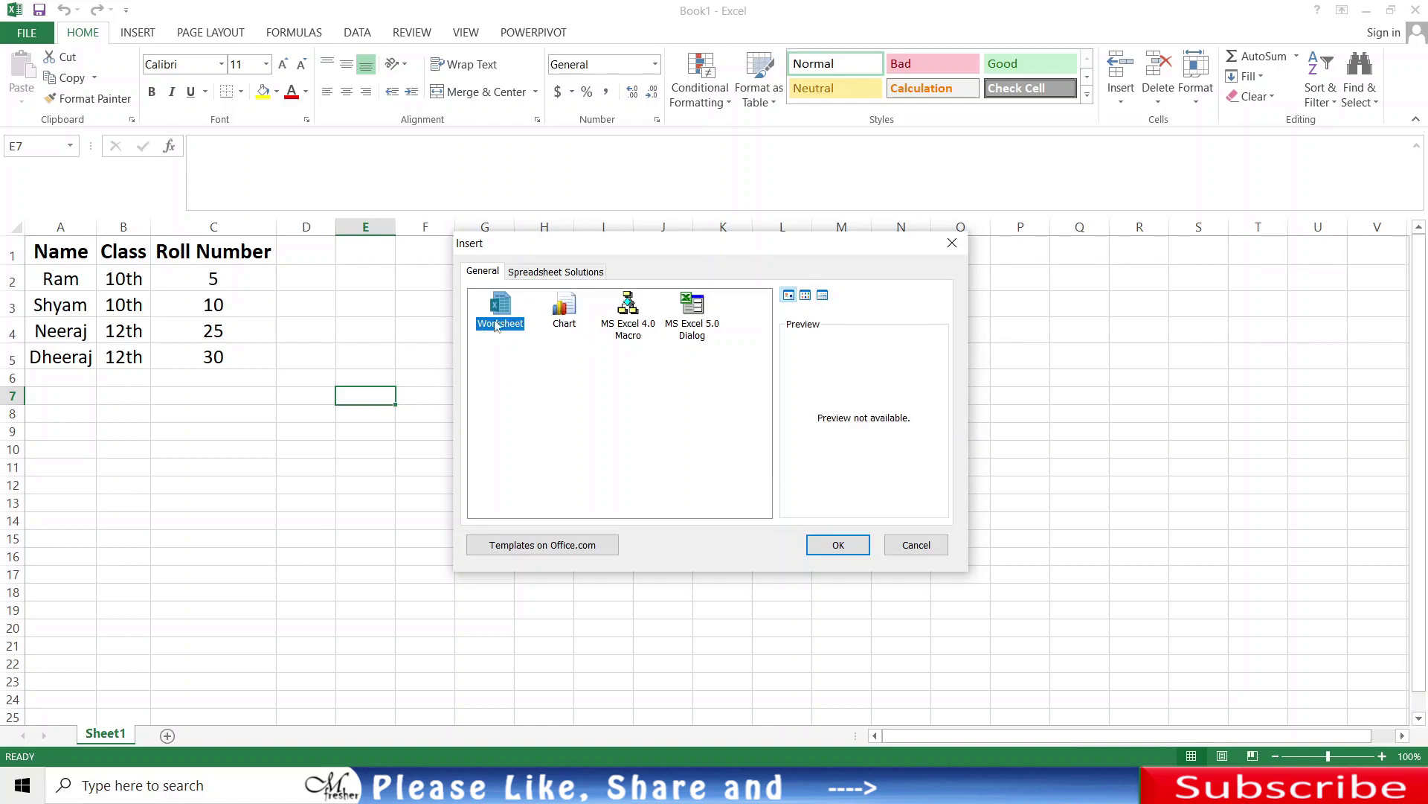
click(659, 321)
click(696, 316)
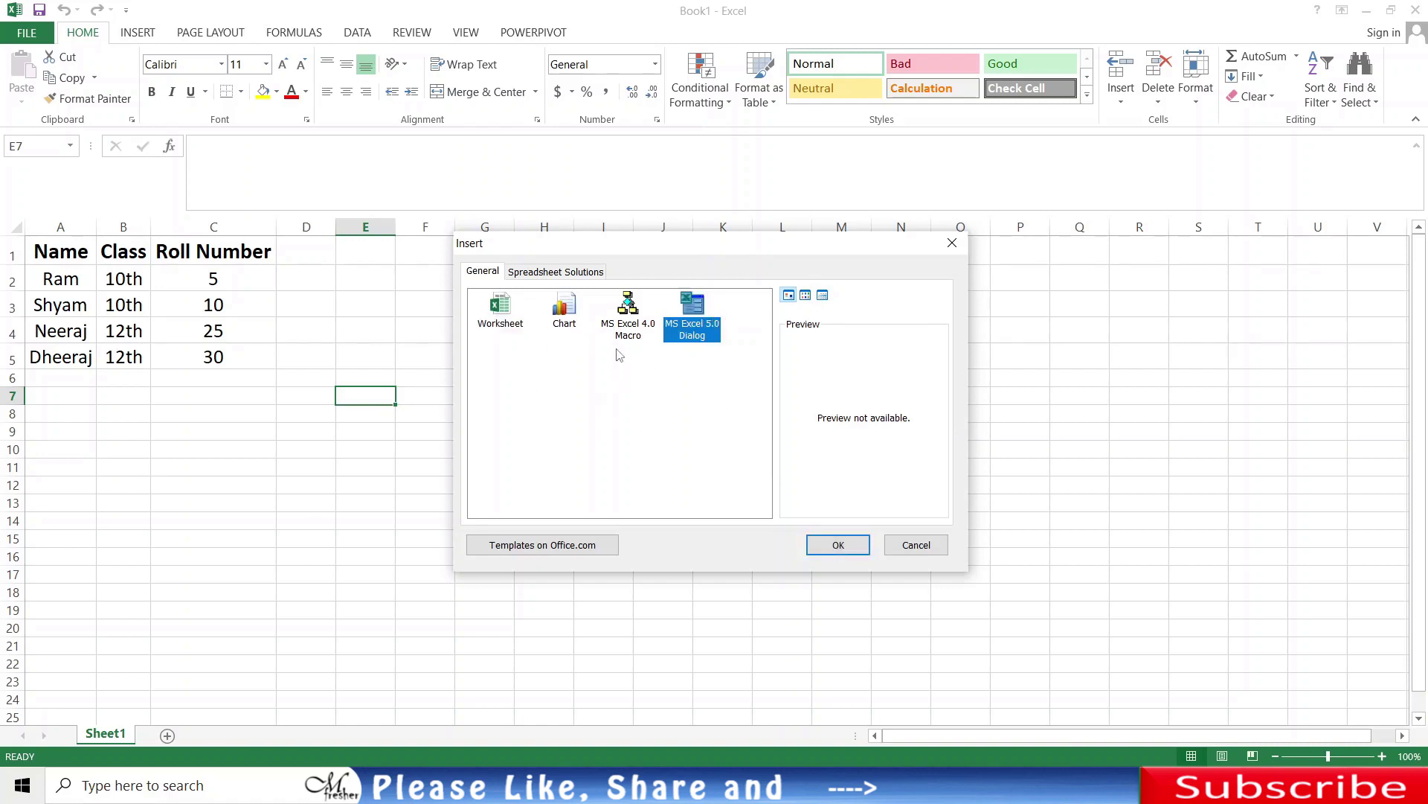
click(618, 409)
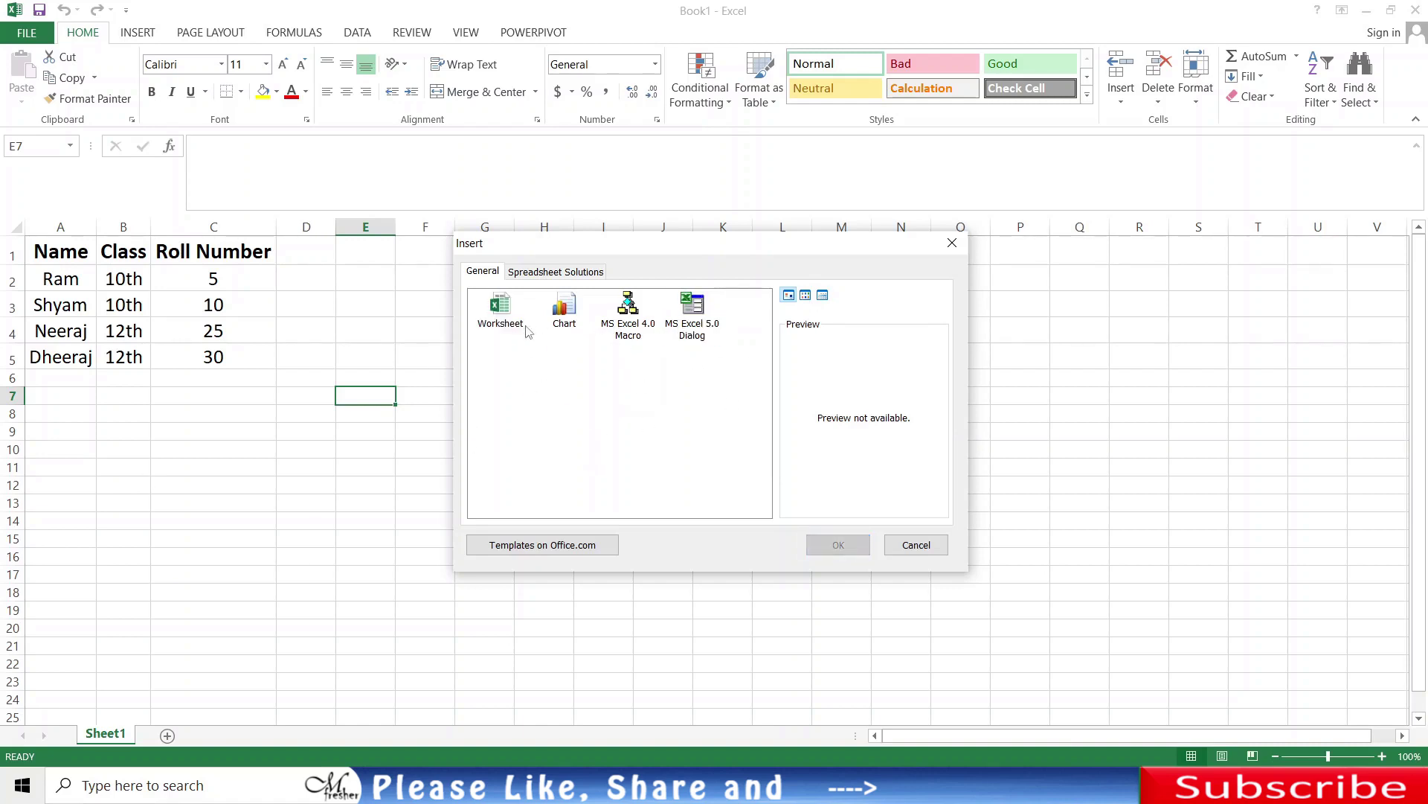
click(564, 312)
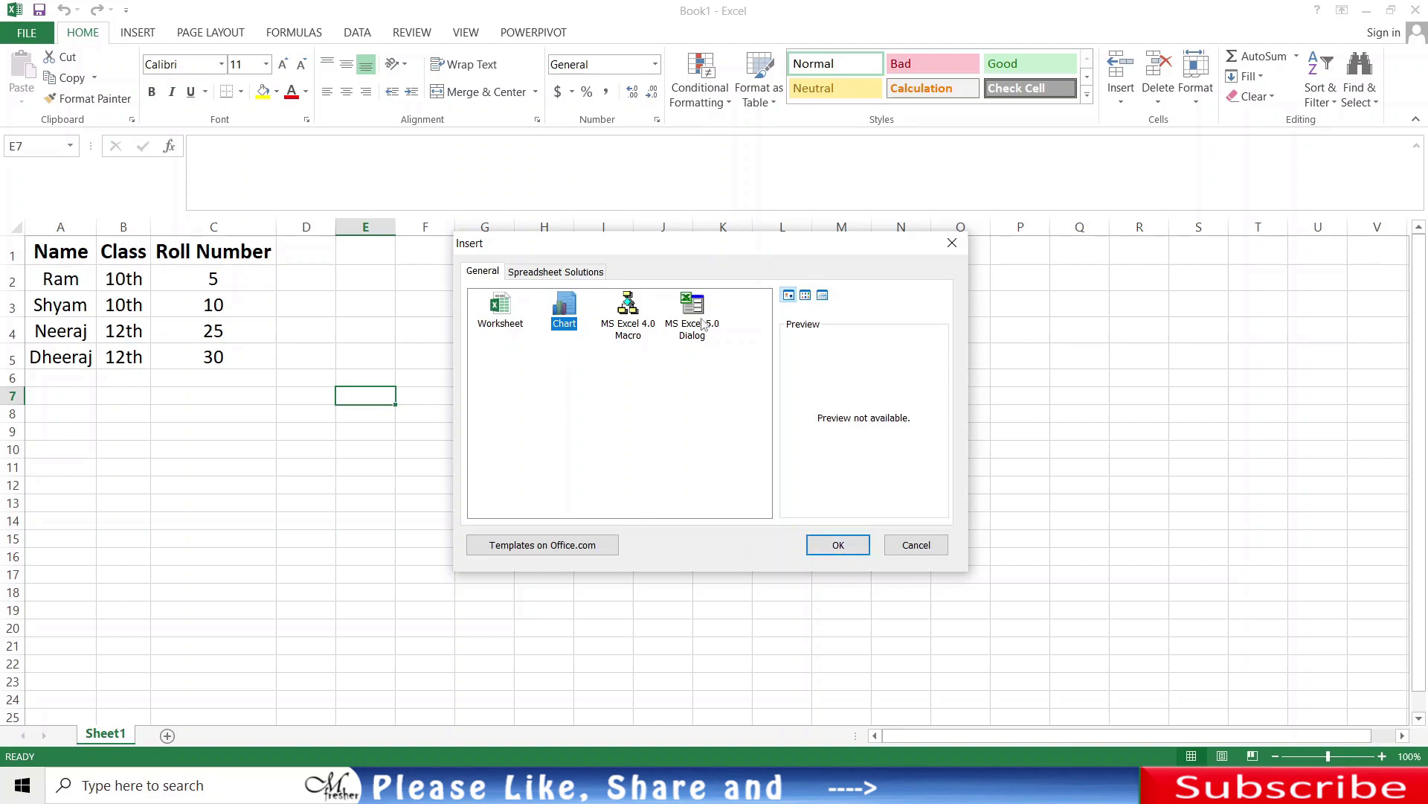
click(574, 348)
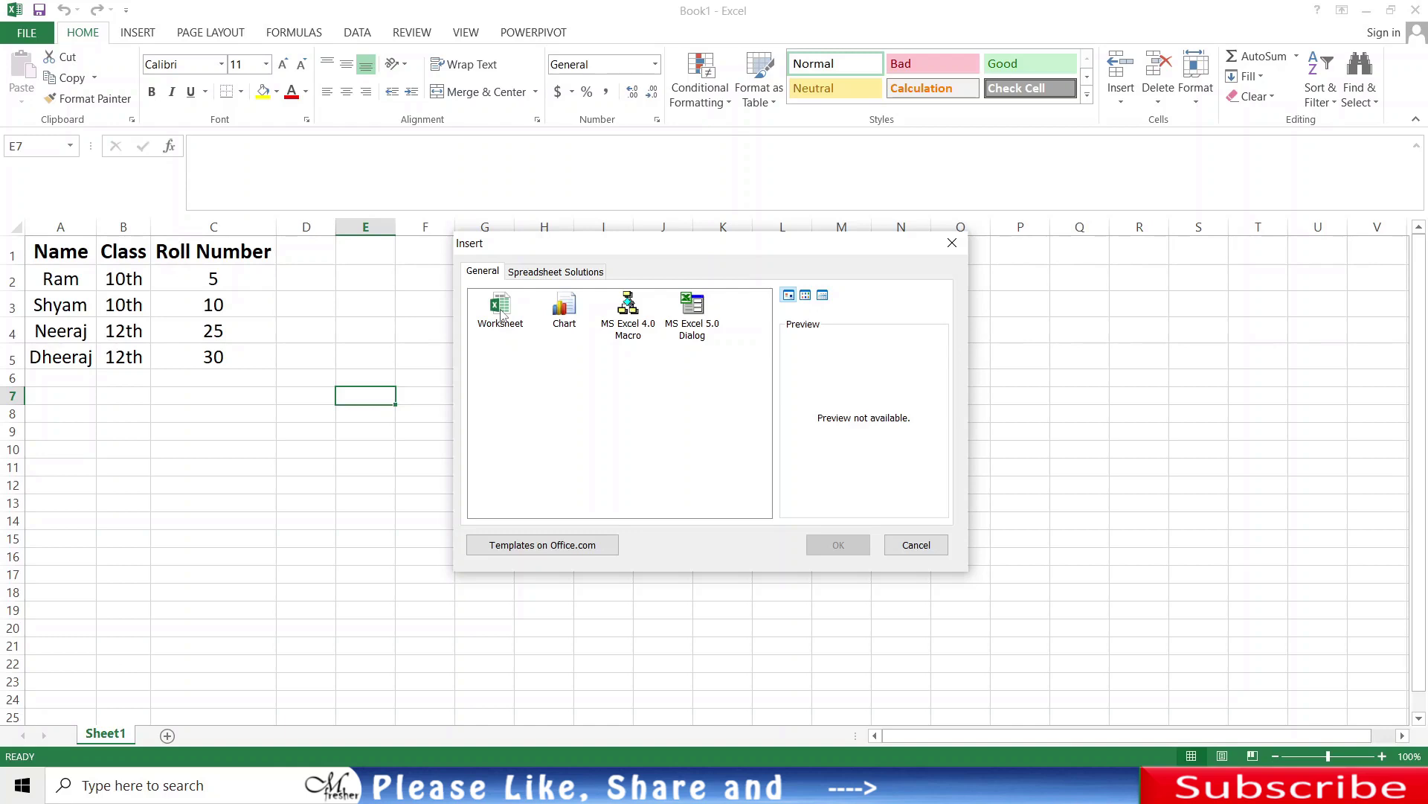
Step: Insert a blank worksheet Sheet2 and return to Sheet1's student table
double_click(500, 307)
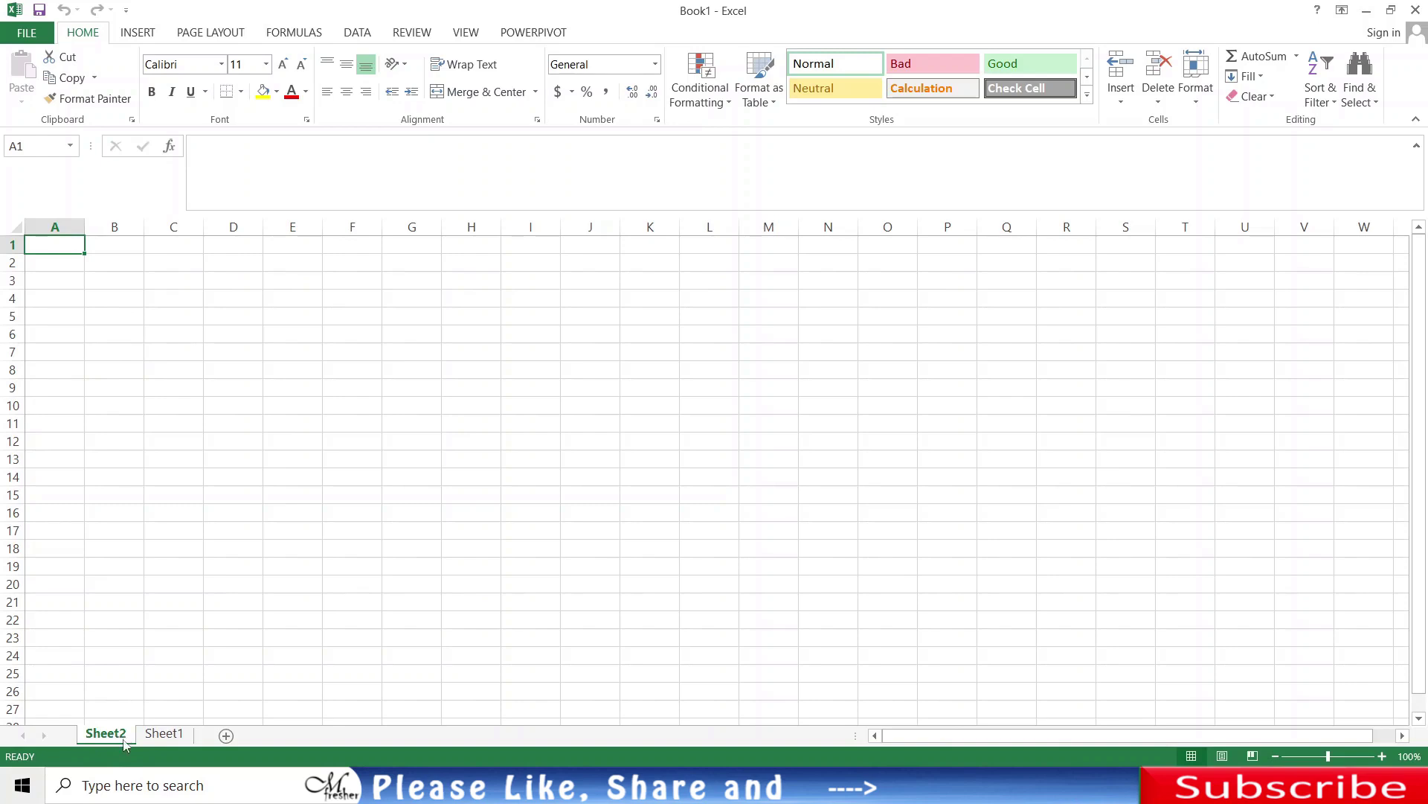
click(163, 733)
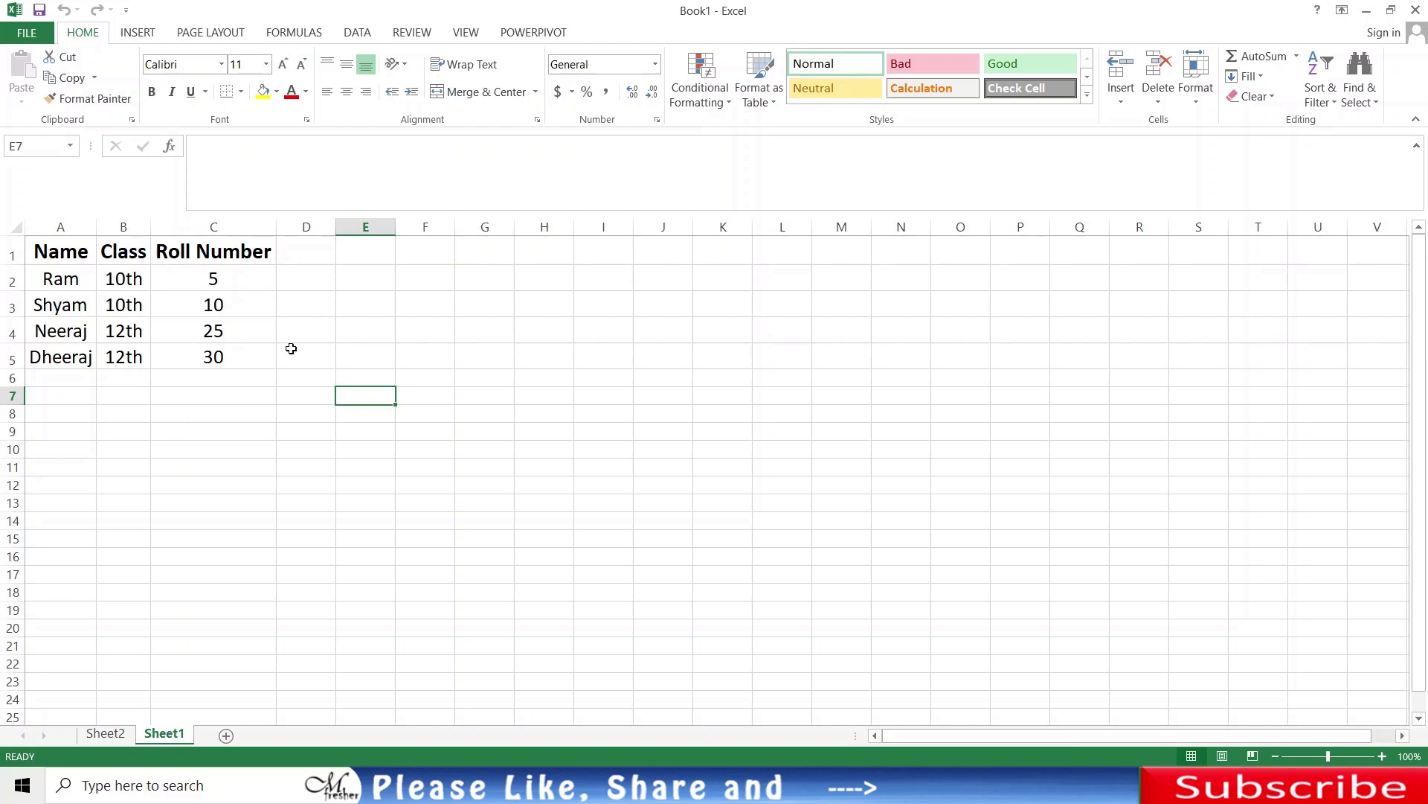
Step: Select cell A1 and insert a Chart1 sheet charting the students' Roll Numbers
click(77, 257)
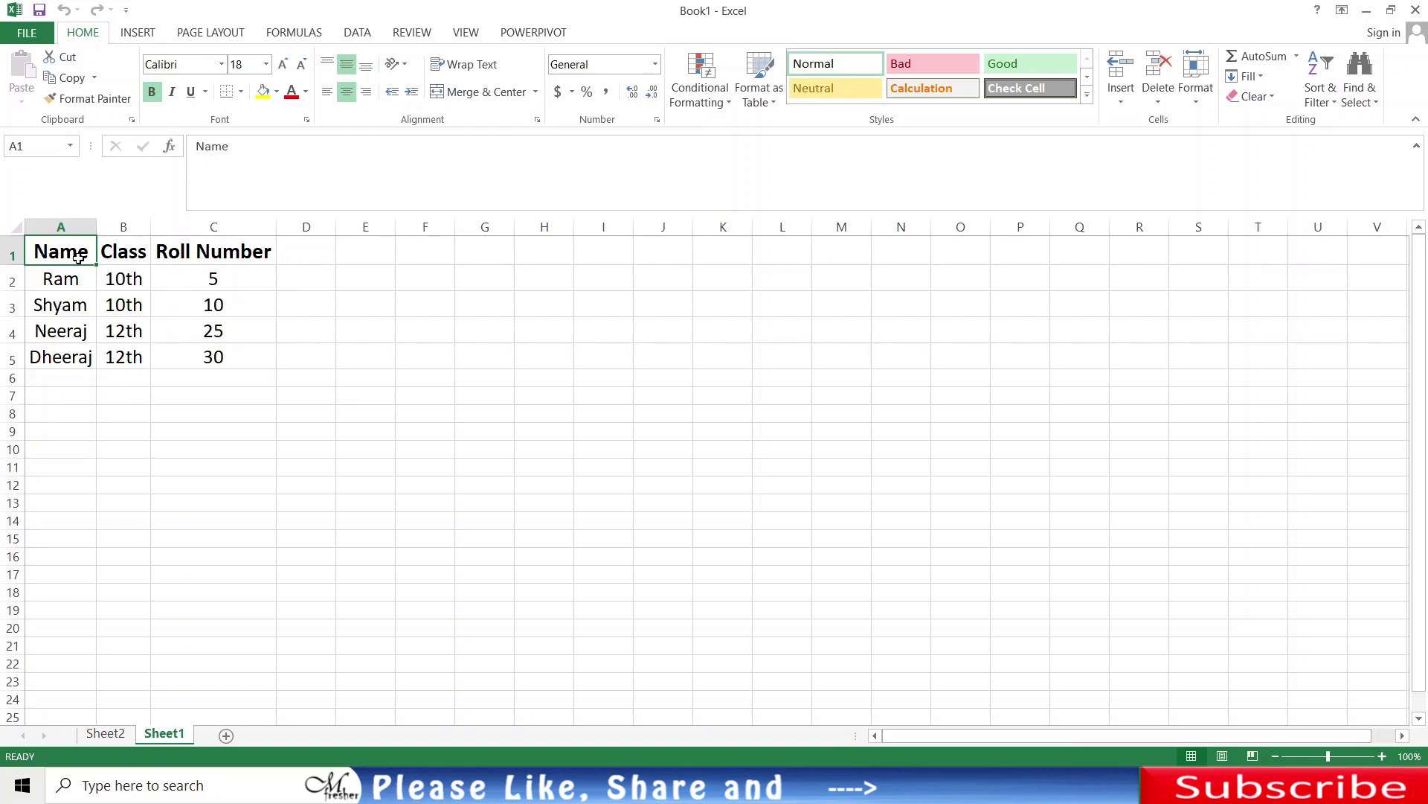
right_click(164, 735)
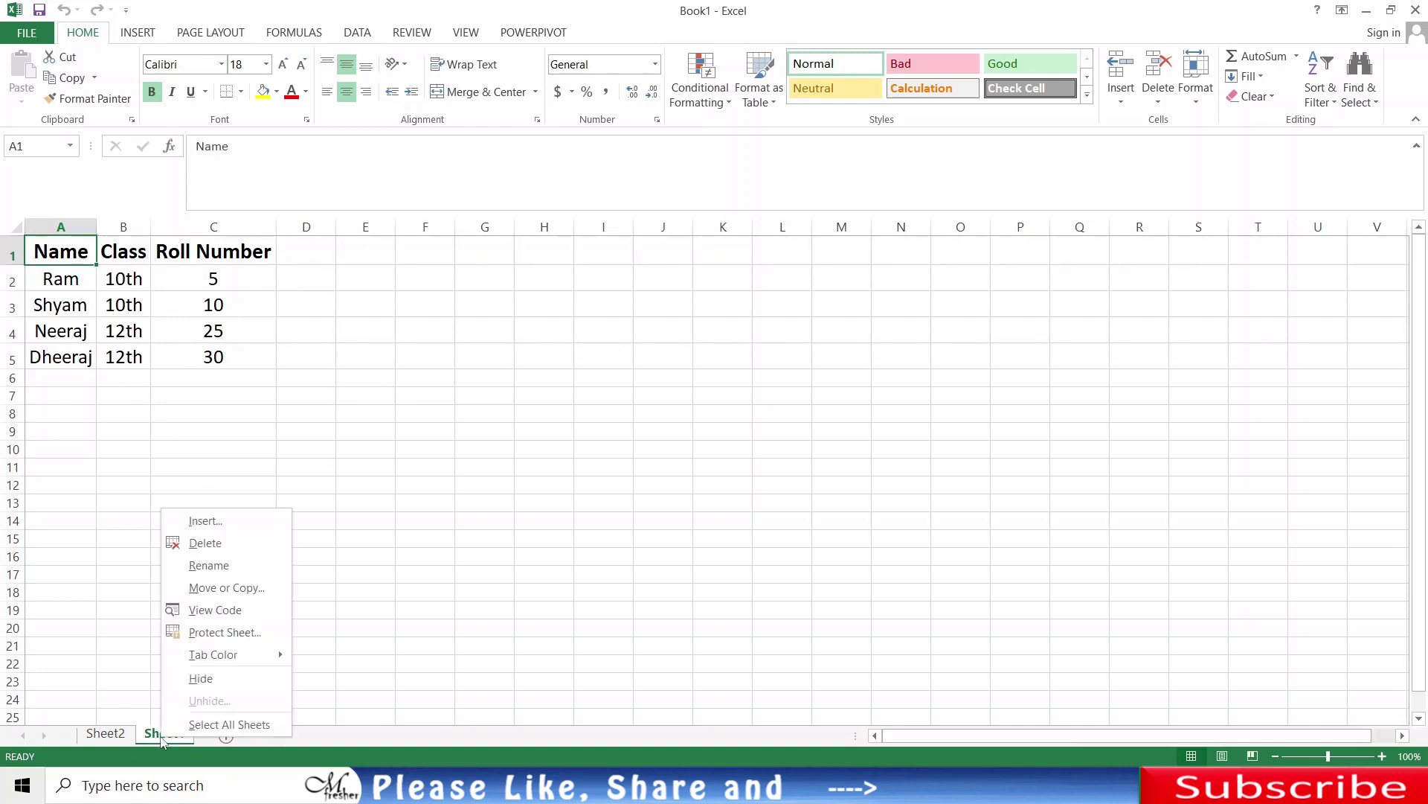
click(226, 525)
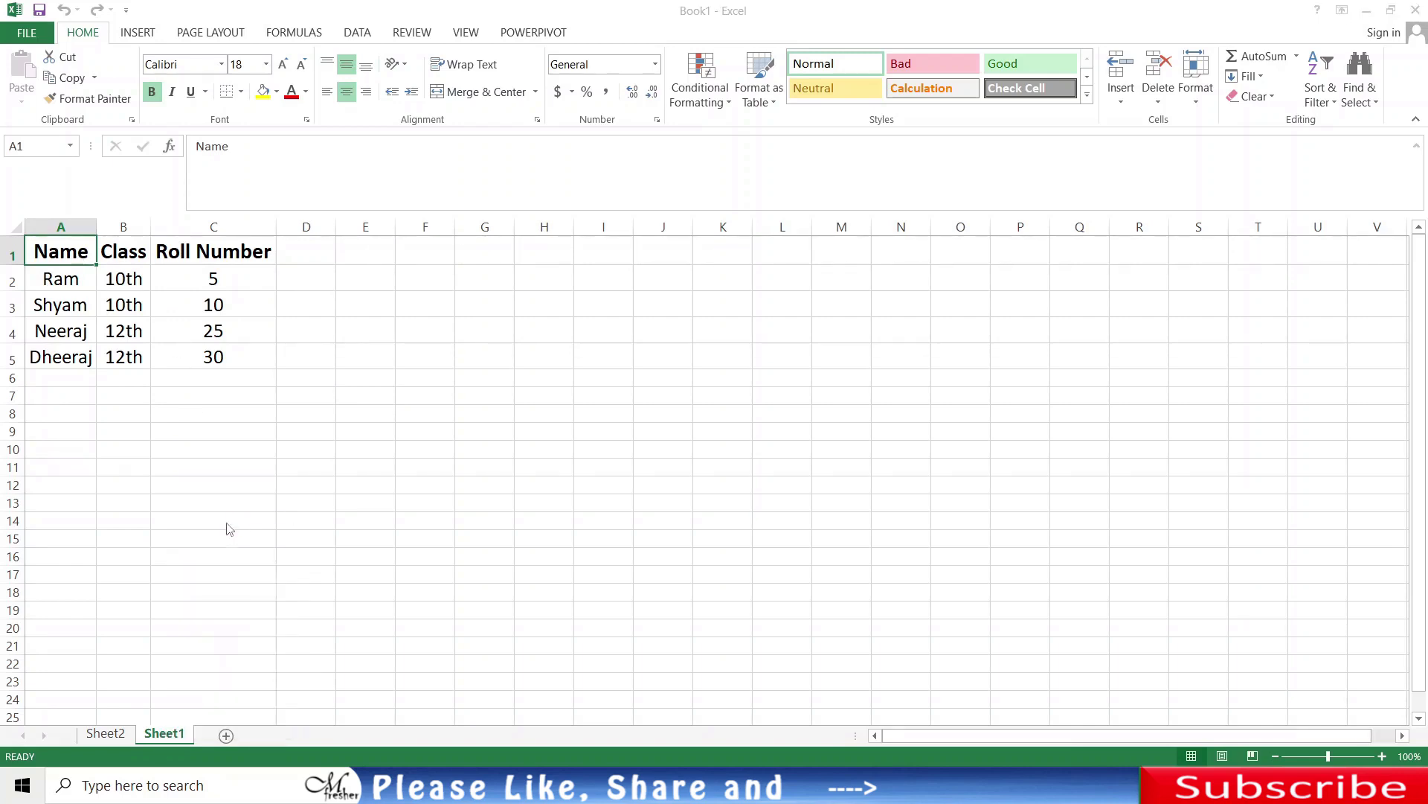
drag(250, 376, 876, 245)
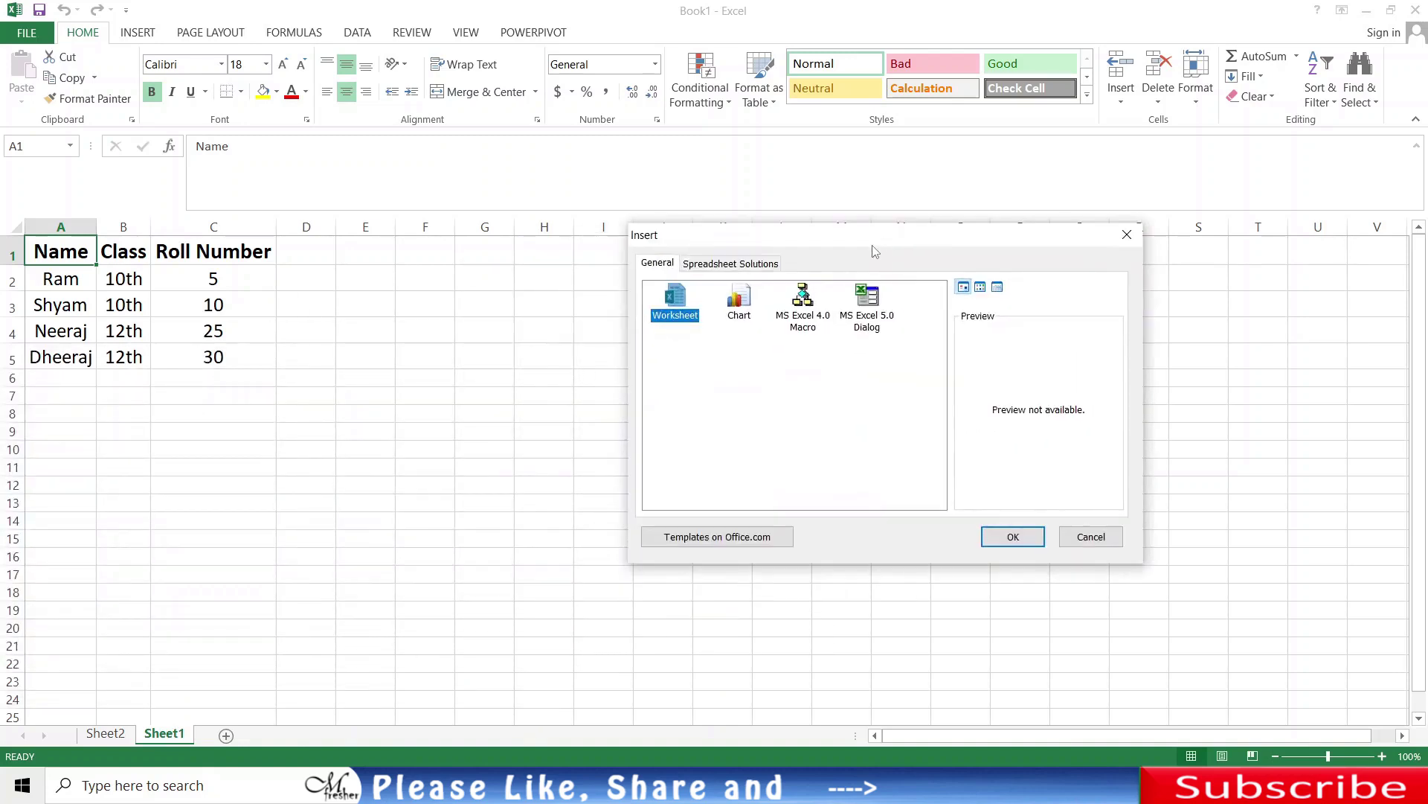
double_click(741, 302)
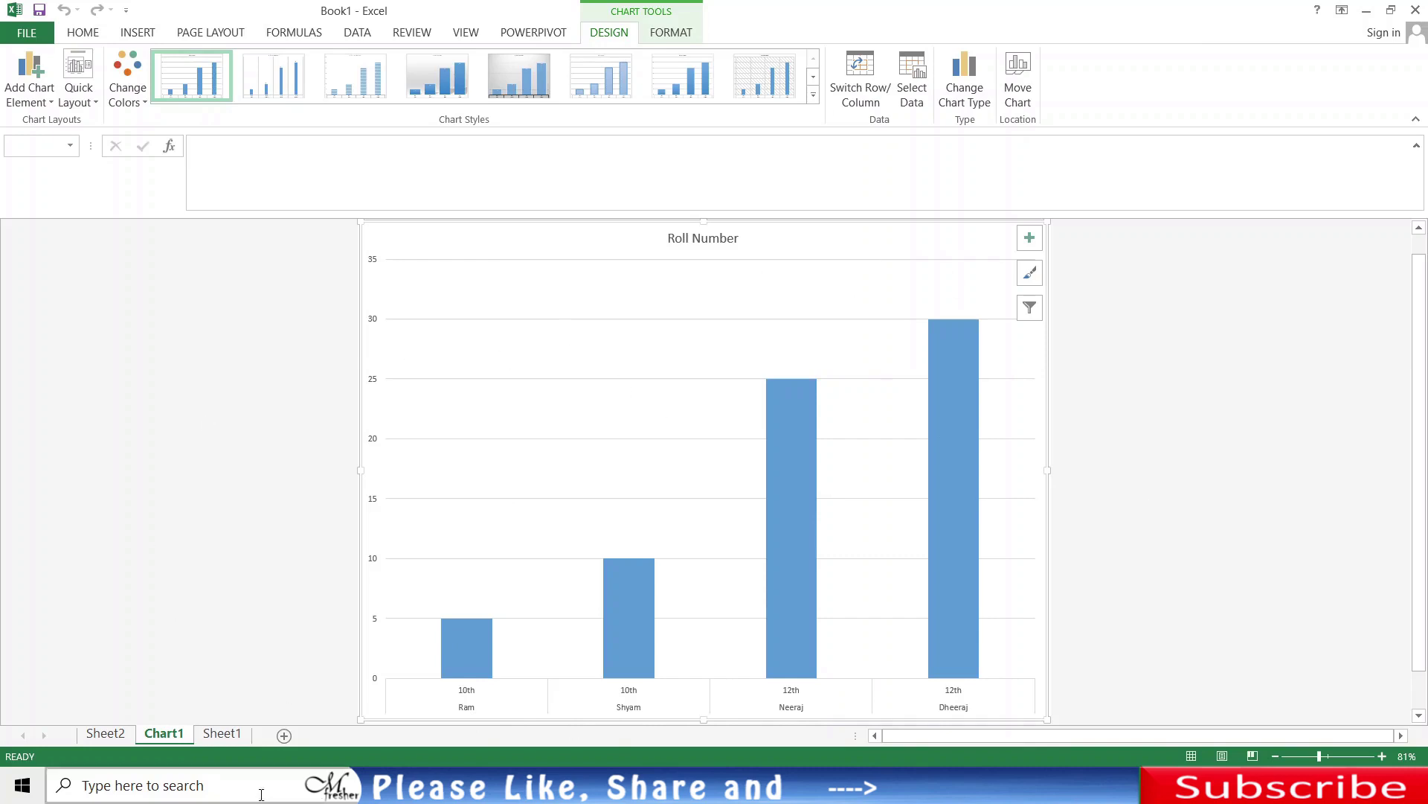
Step: Switch between Chart1 and Sheet1, select F11, and reopen the Insert dialog from Sheet1's tab
click(227, 734)
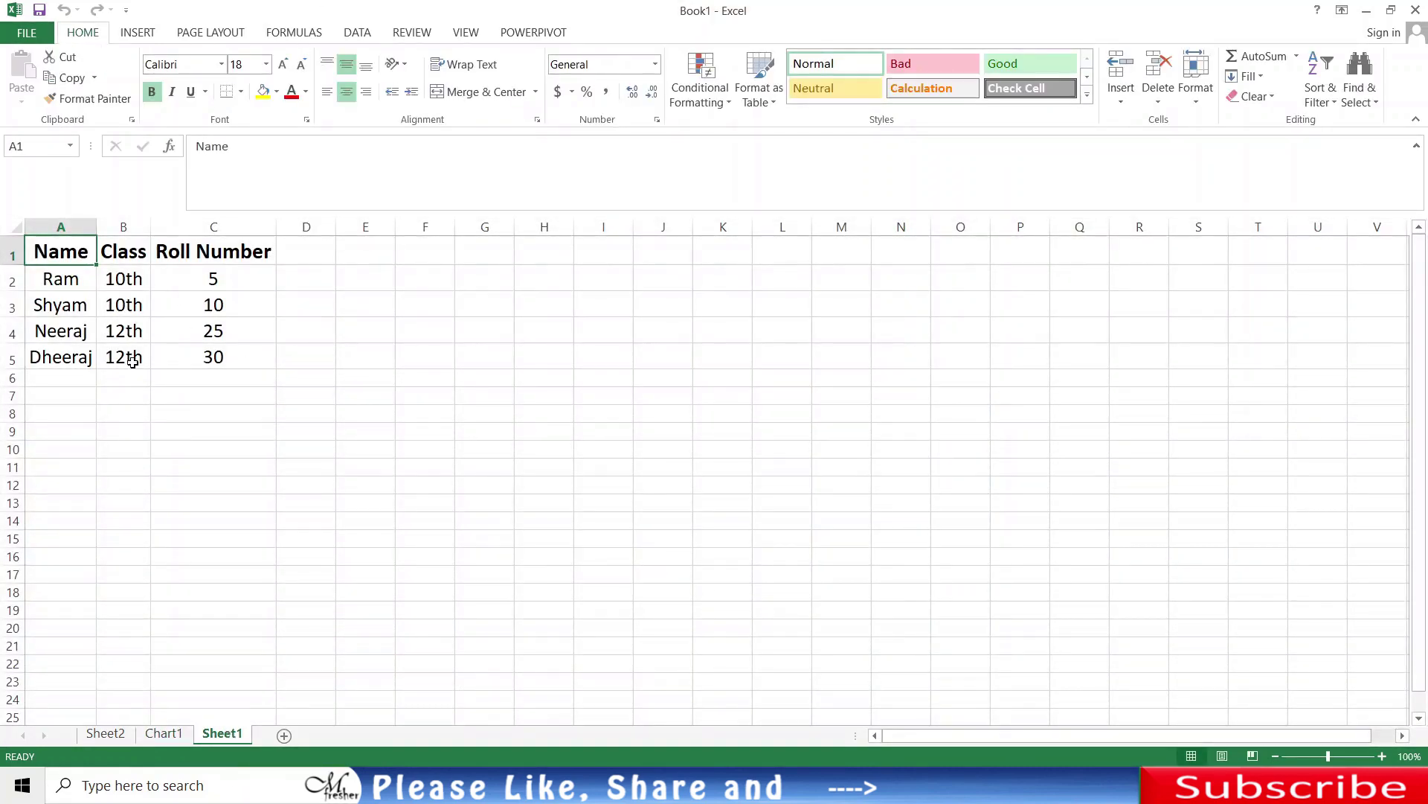
click(164, 739)
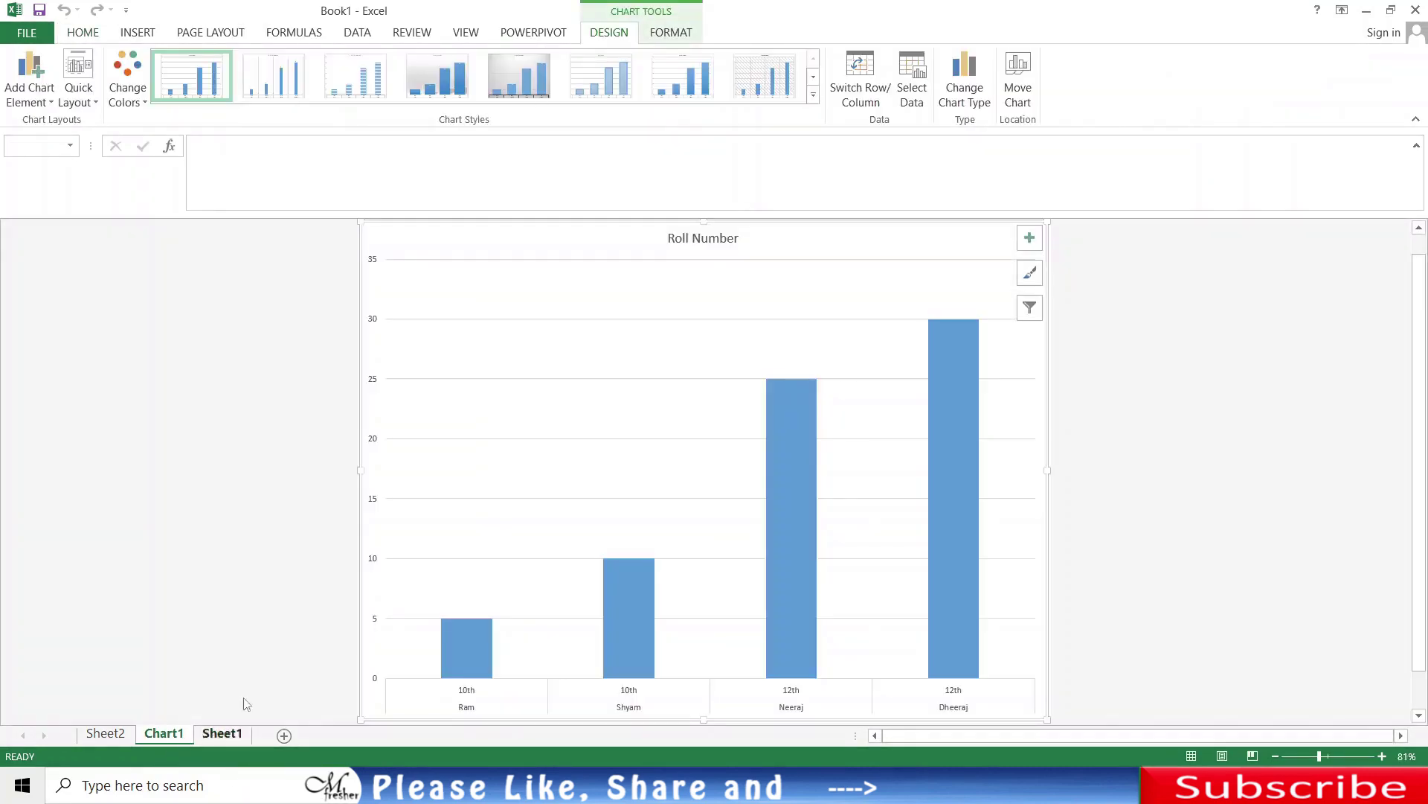
mouse_move(791, 525)
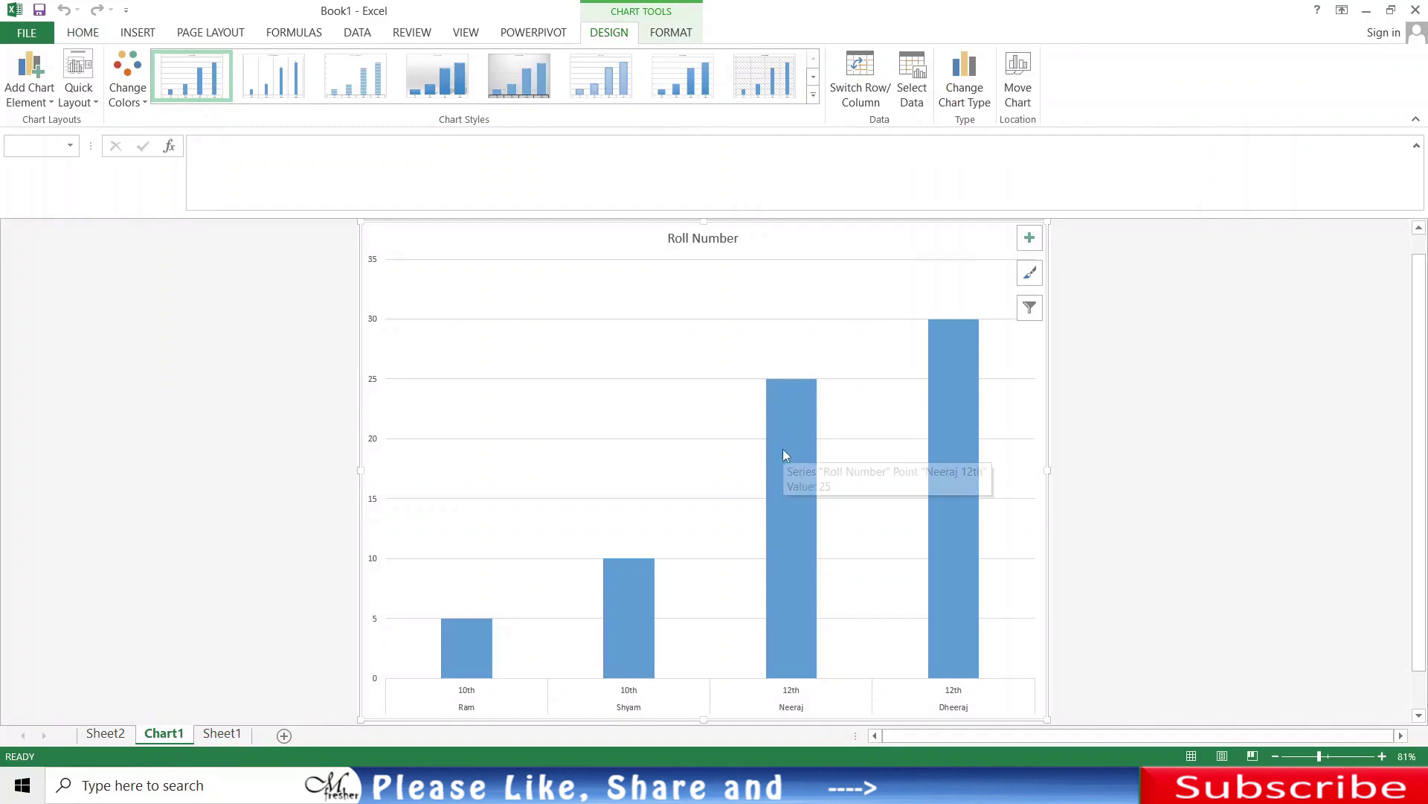
key(ctrl+Page_Down)
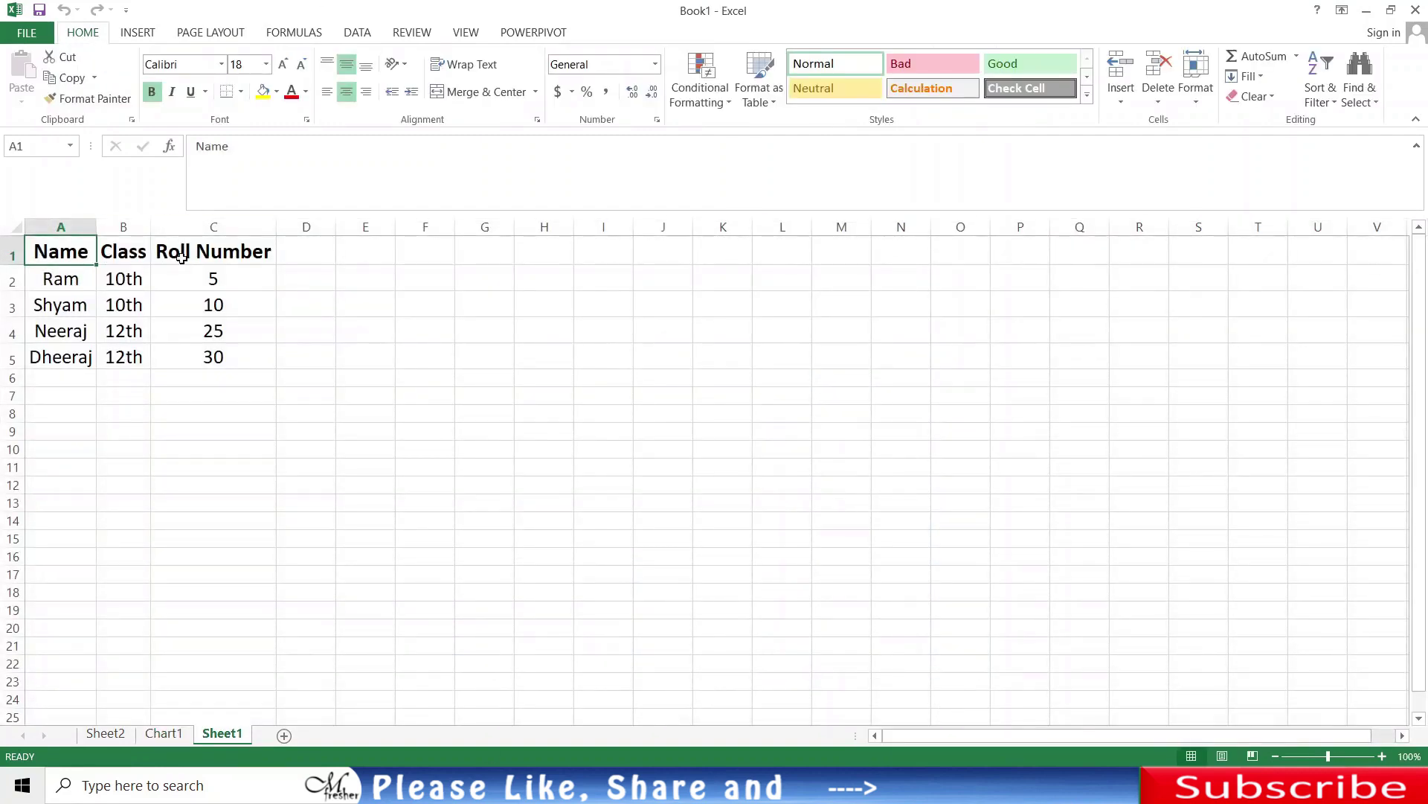
click(438, 474)
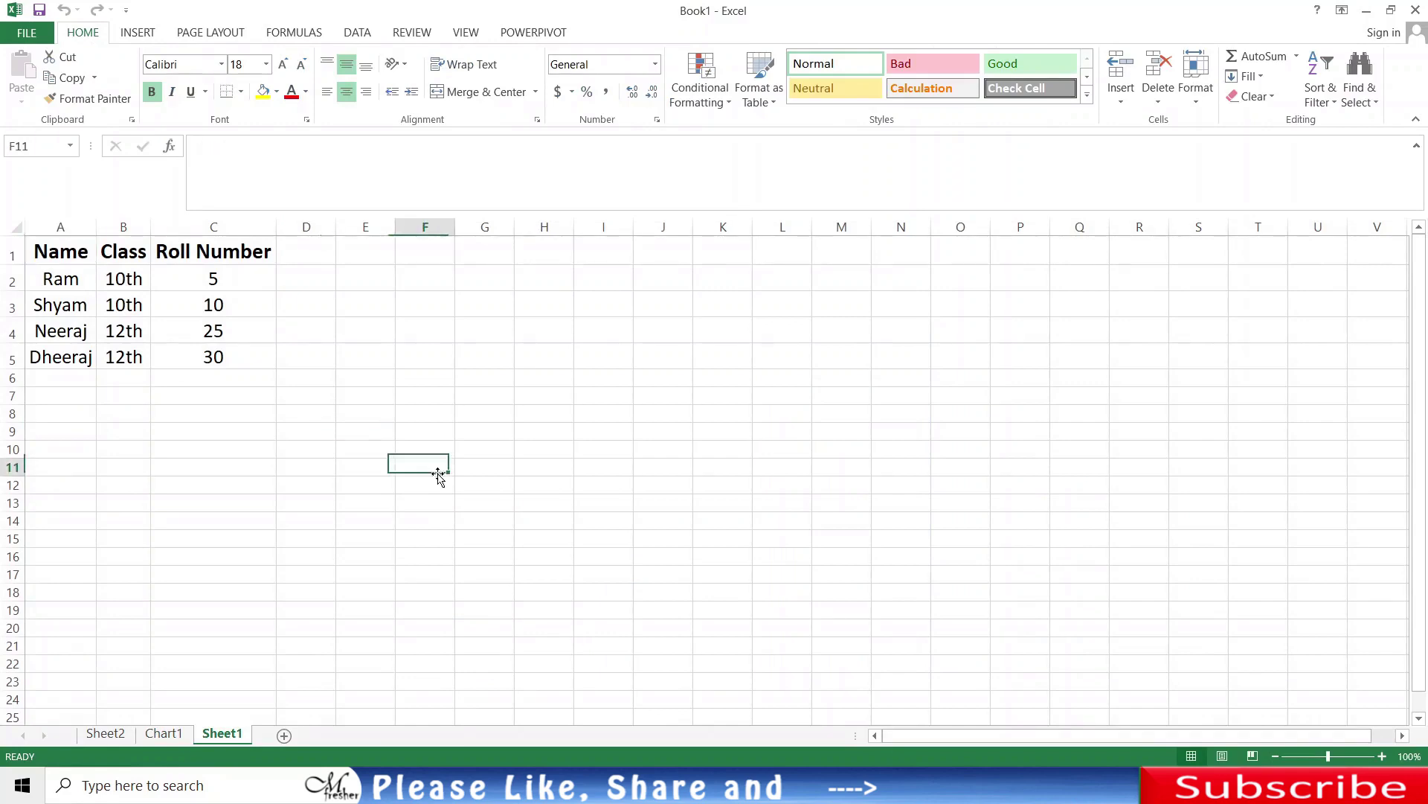
right_click(242, 737)
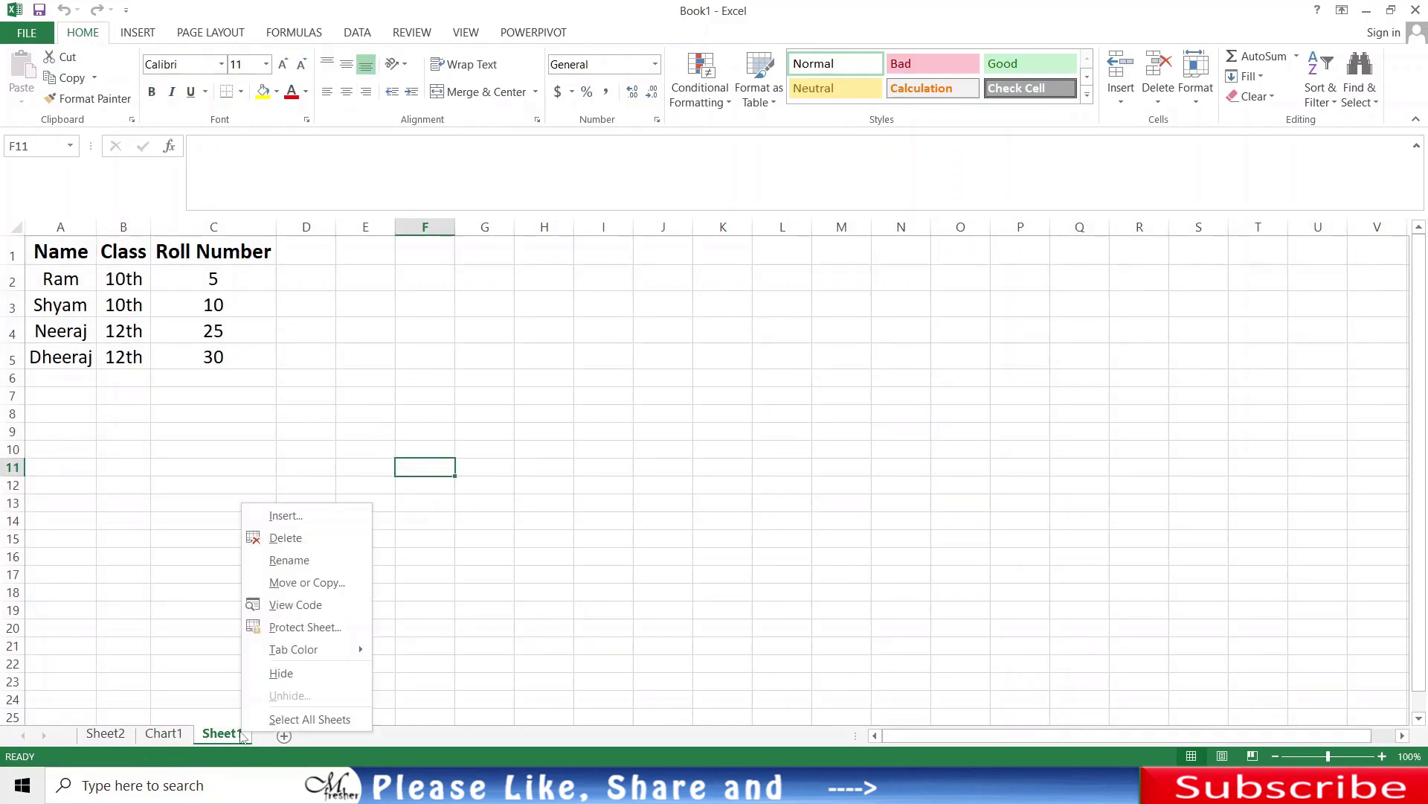
click(305, 515)
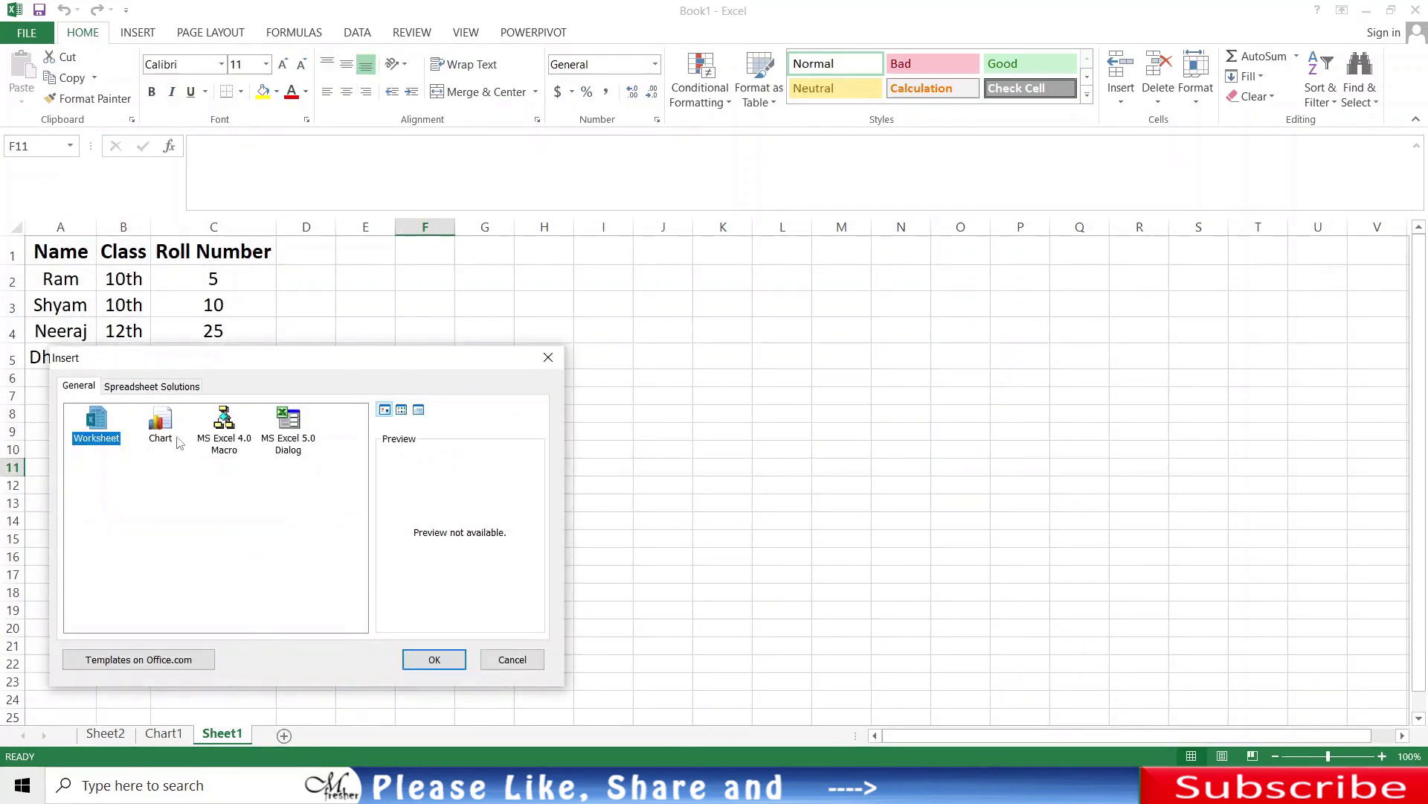
Step: Insert a blank Chart2 sheet, then reopen the Insert dialog from Sheet1's tab
double_click(160, 424)
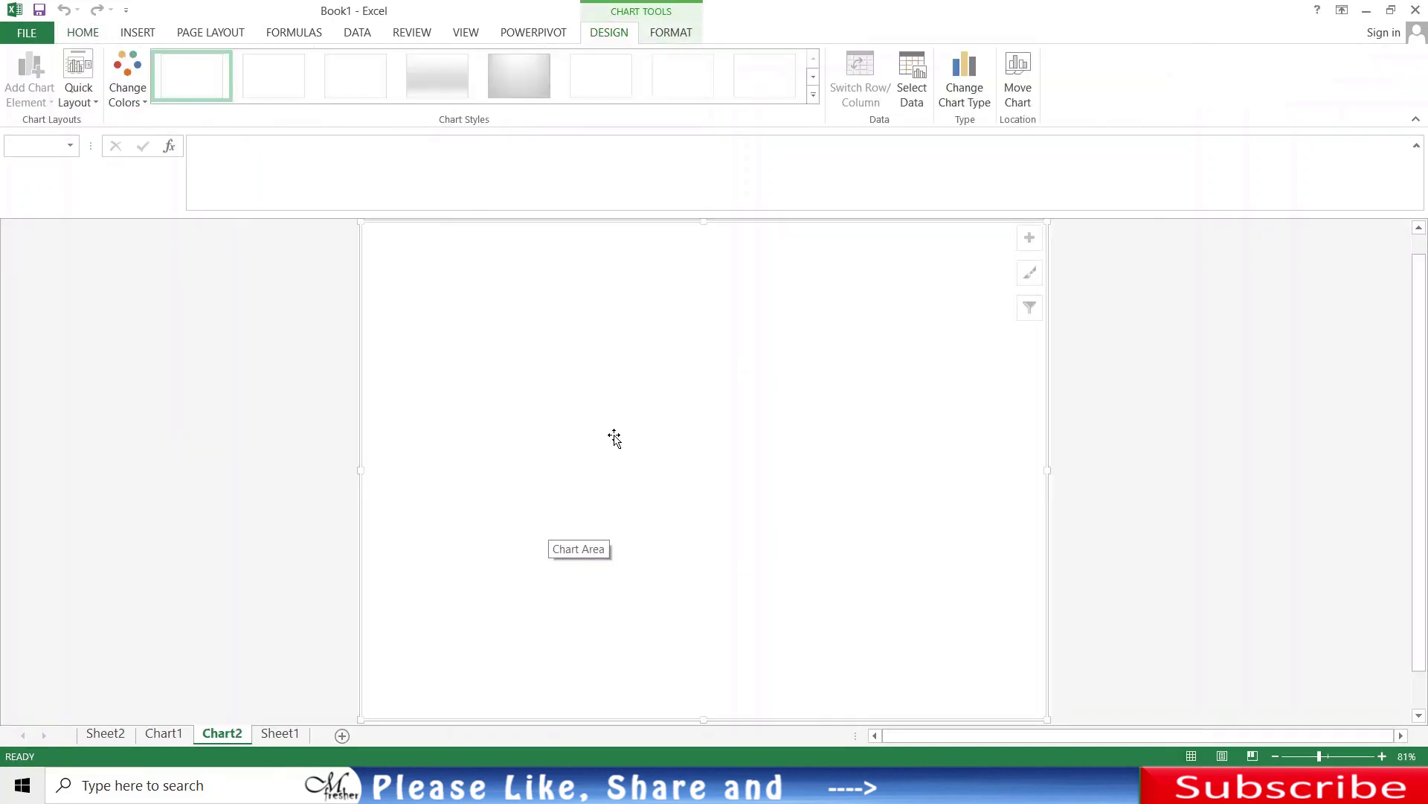
click(280, 734)
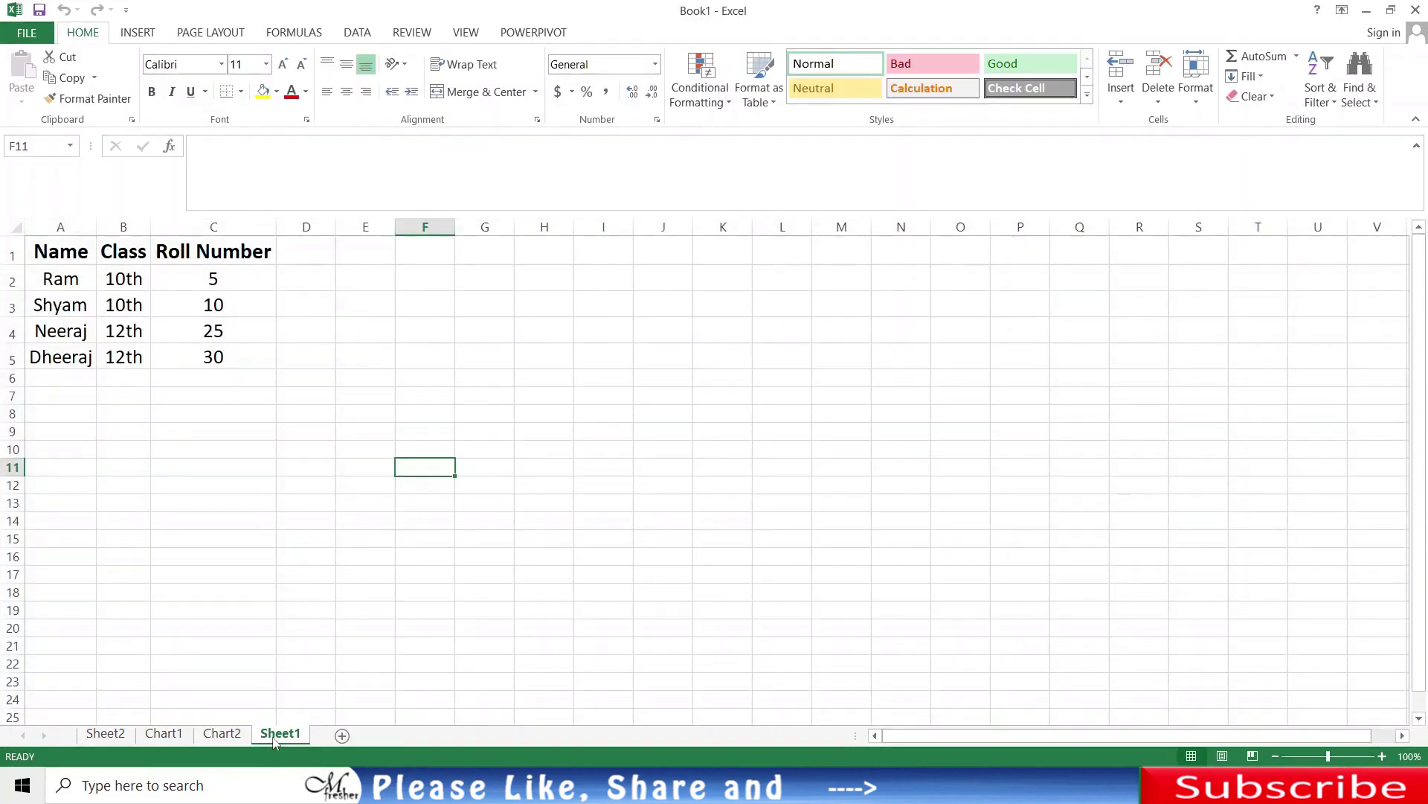
right_click(275, 735)
click(318, 522)
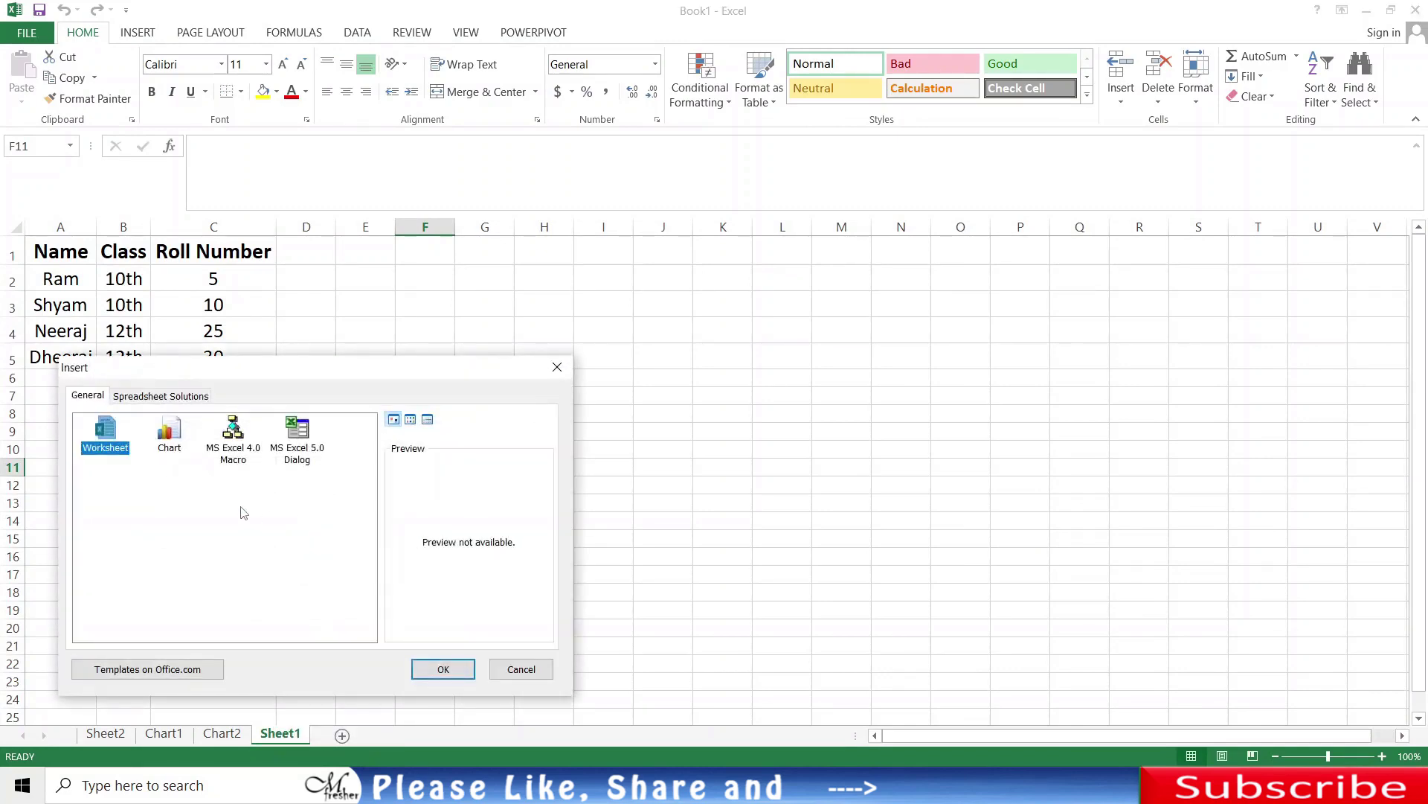
Step: Insert the Macro1 Excel 4.0 macro sheet and the Dialog1 Excel 5.0 dialog sheet, then view Macro1
double_click(229, 444)
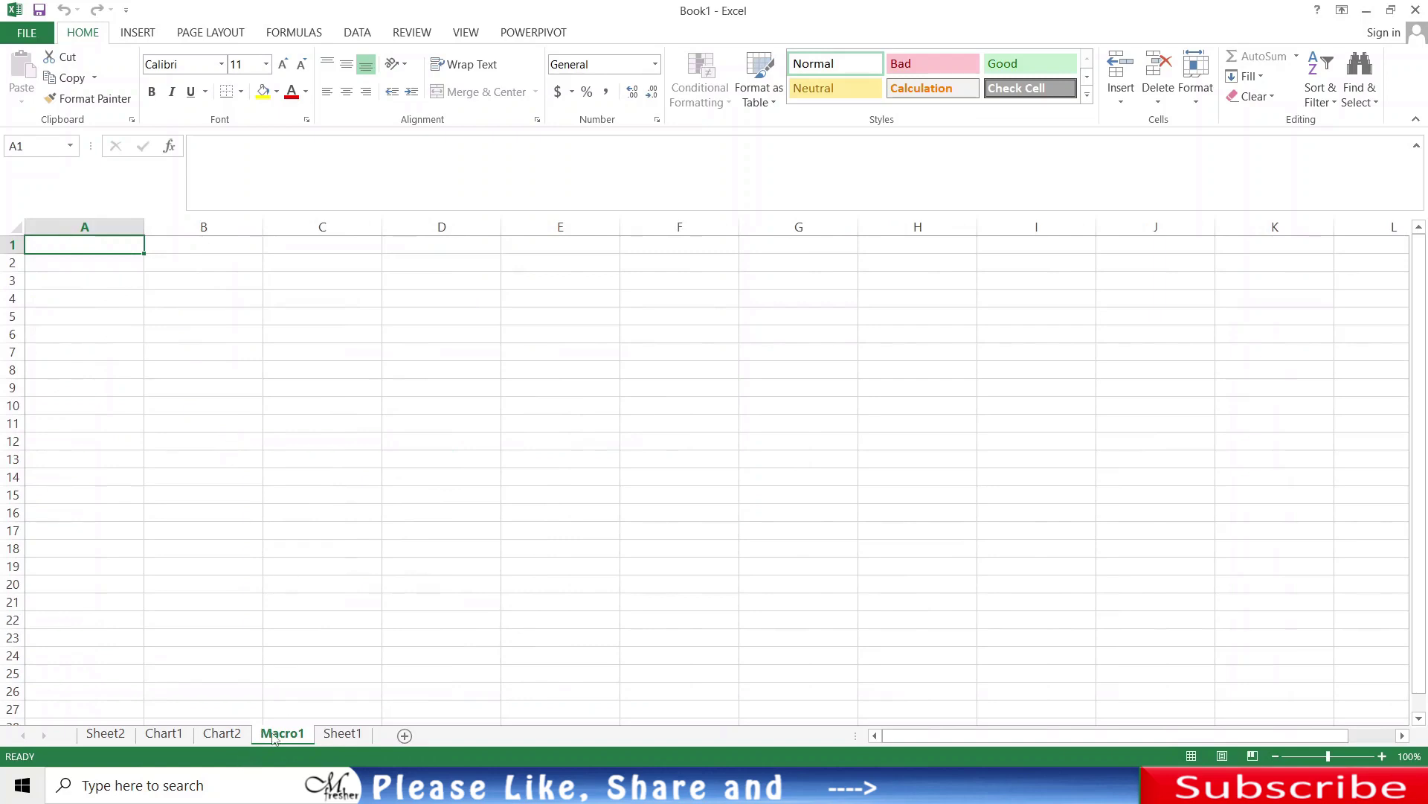
right_click(277, 735)
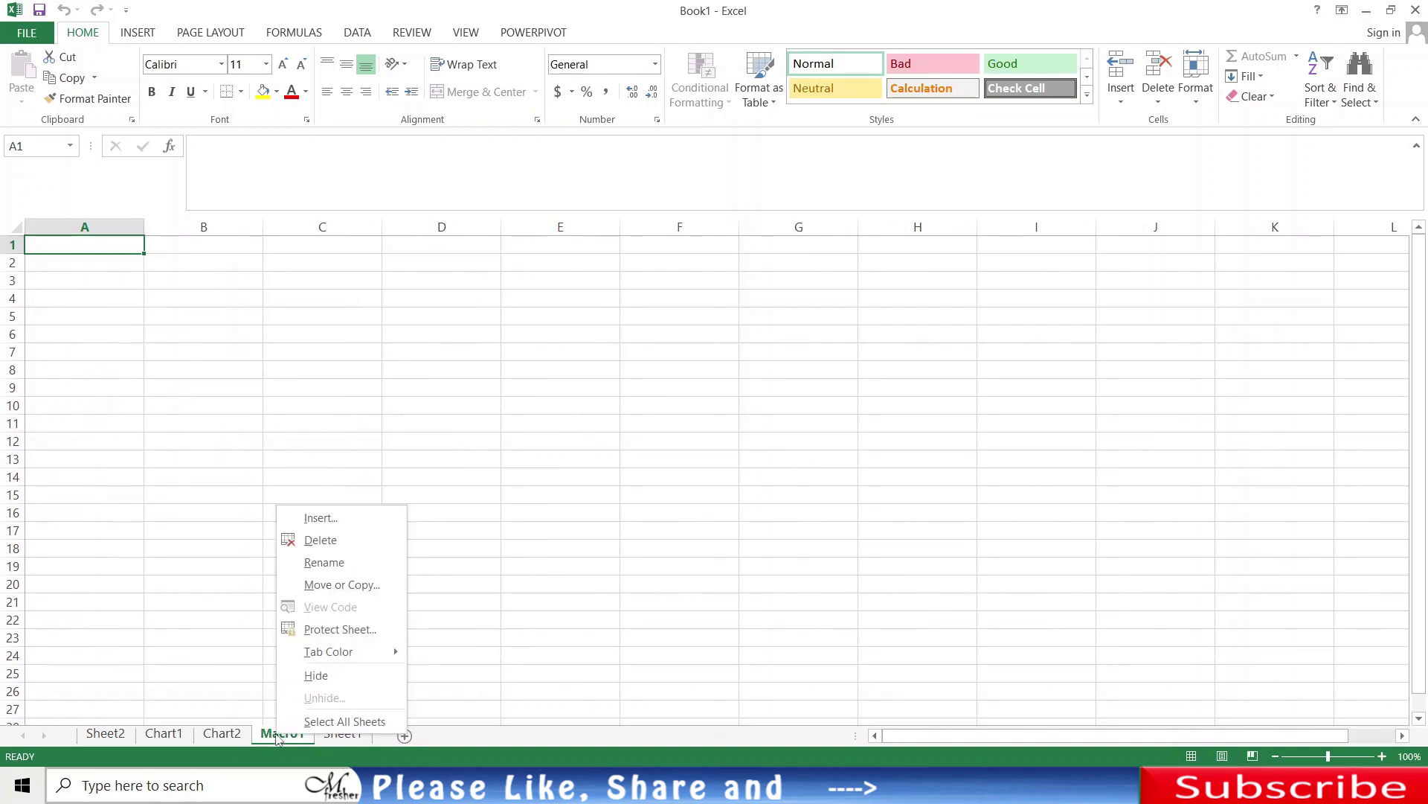
click(320, 518)
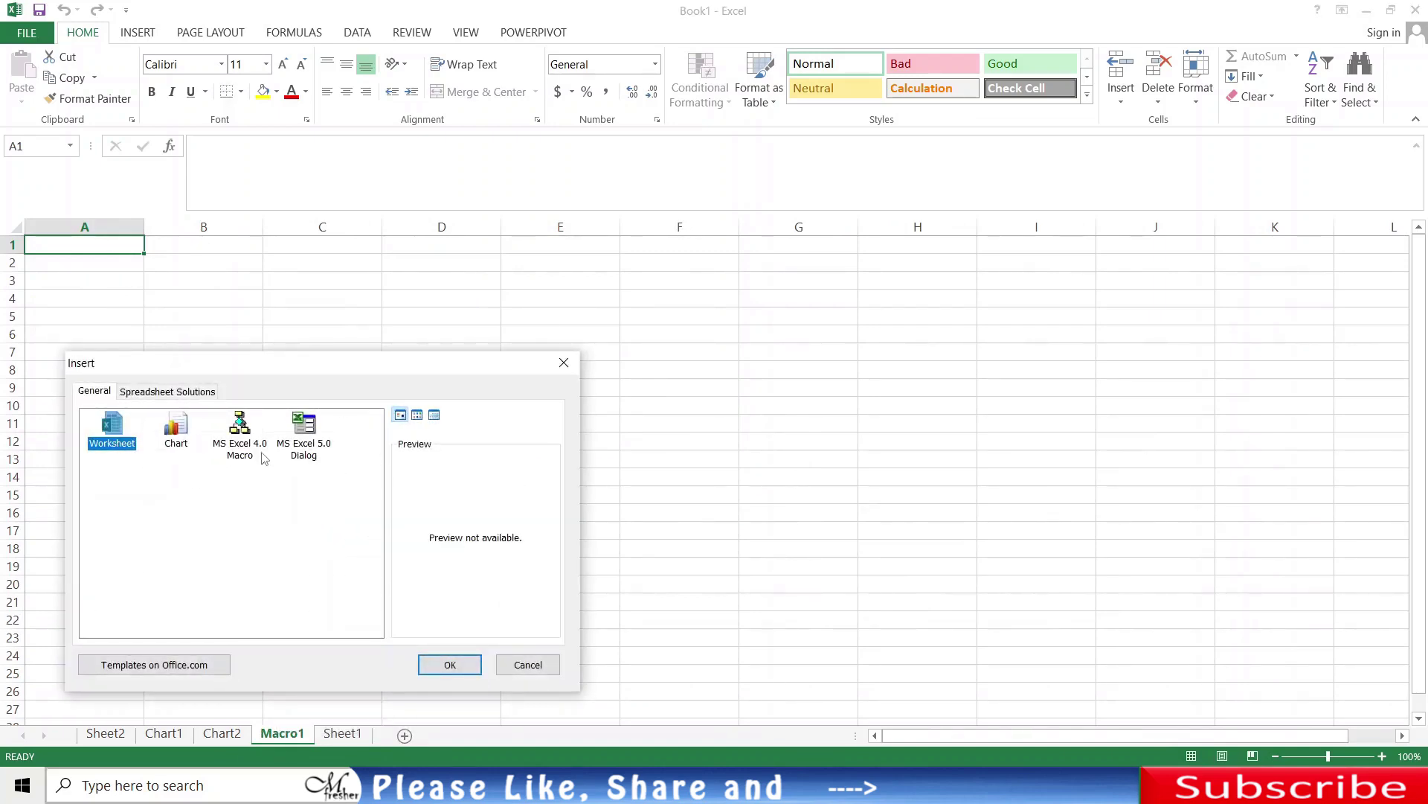
double_click(305, 439)
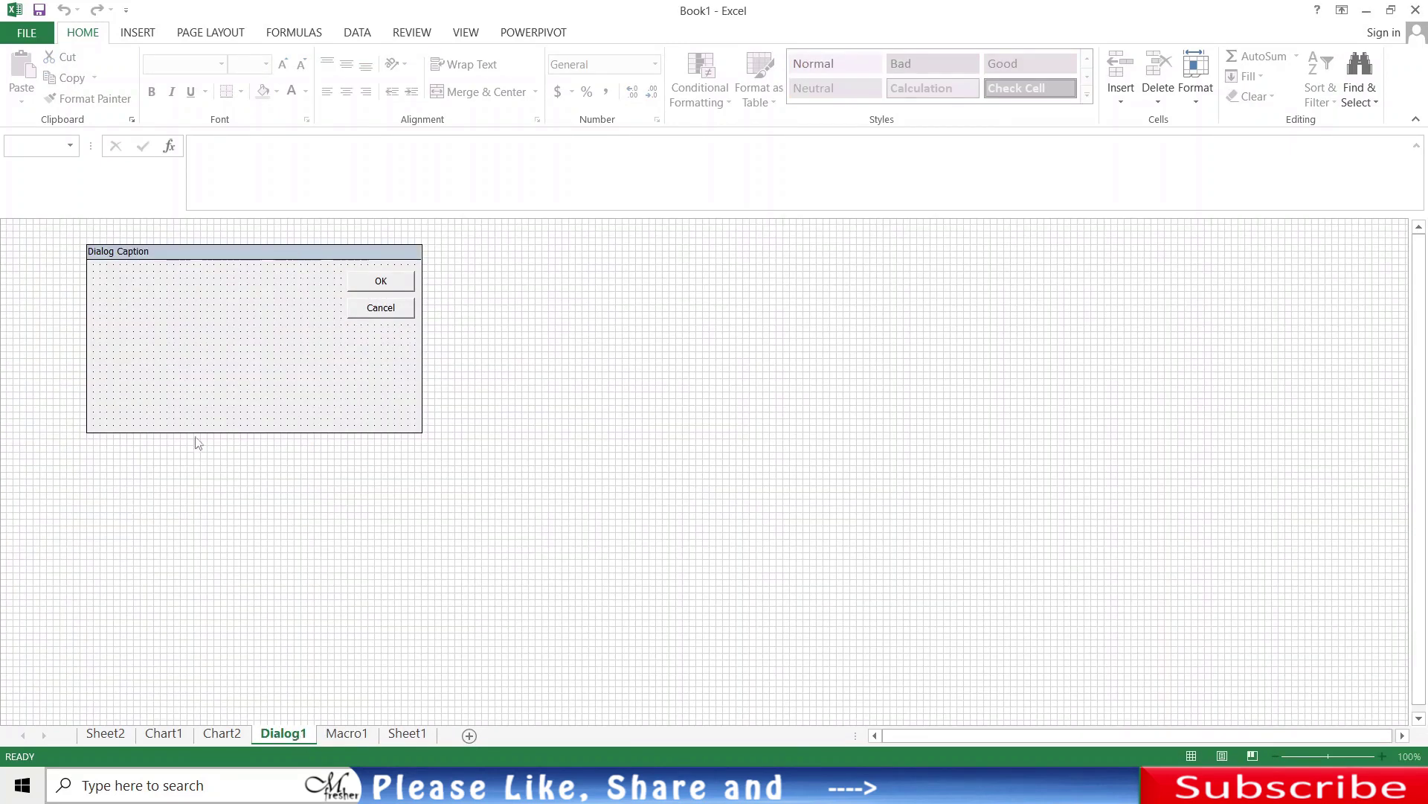
click(347, 734)
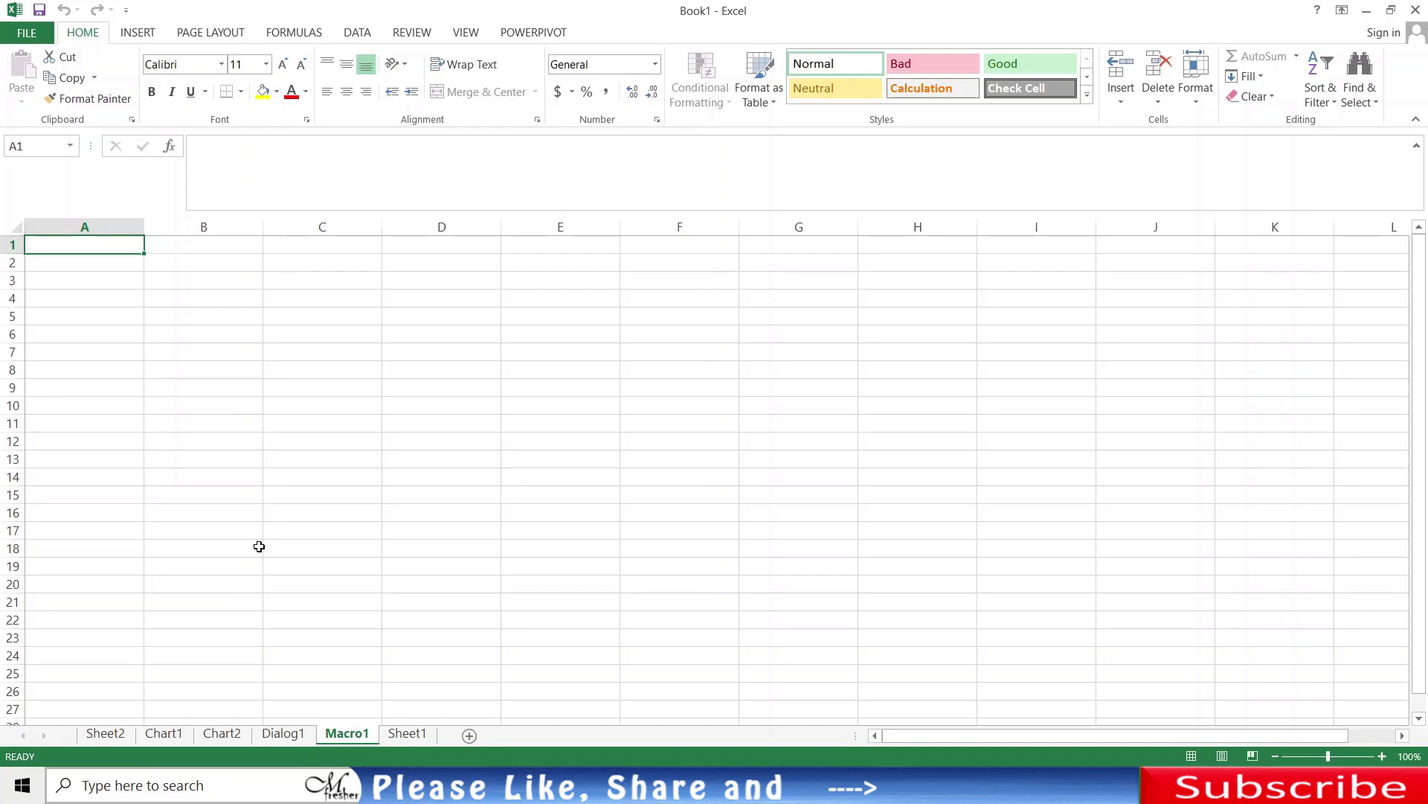
Step: Look over the Macros commands on the VIEW ribbon, then return to HOME
click(468, 34)
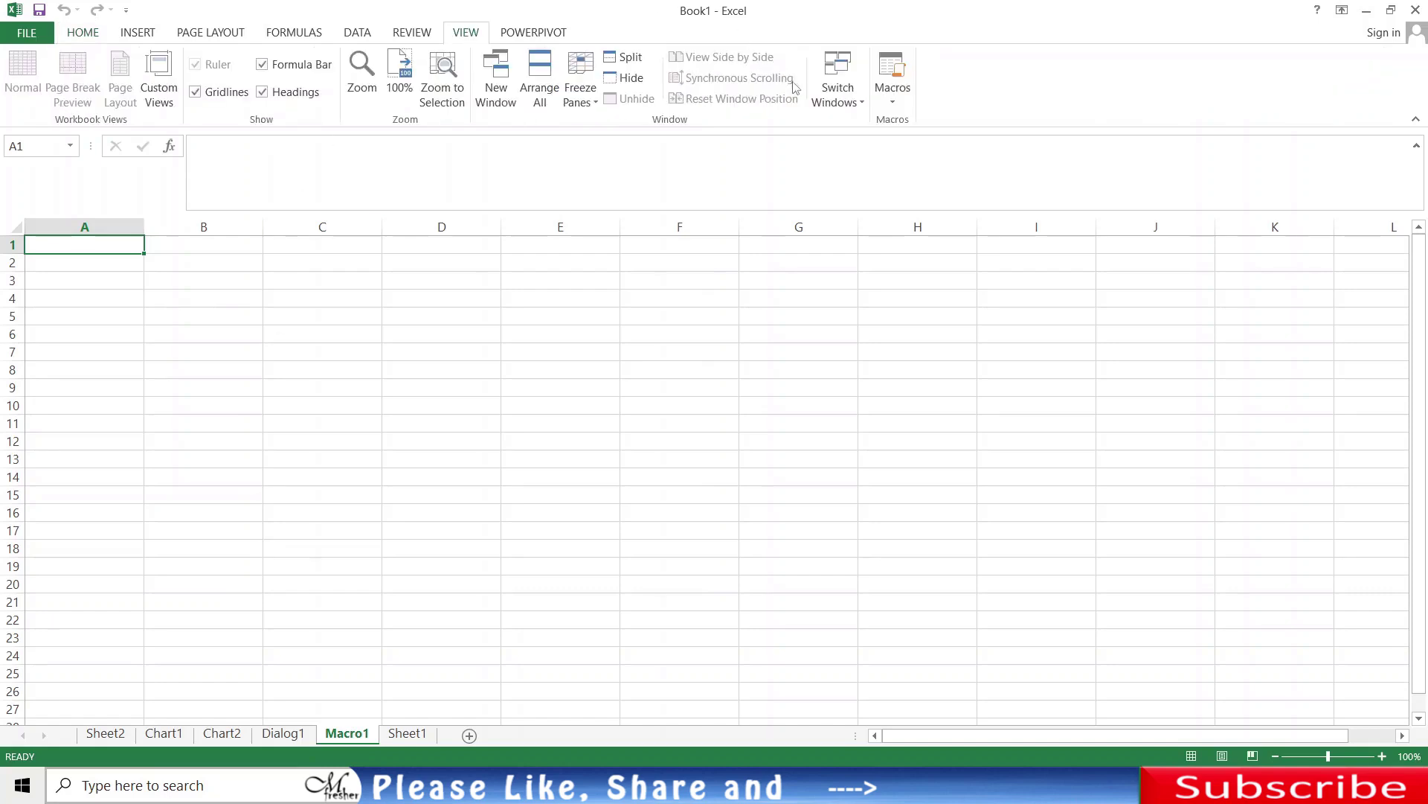
click(892, 102)
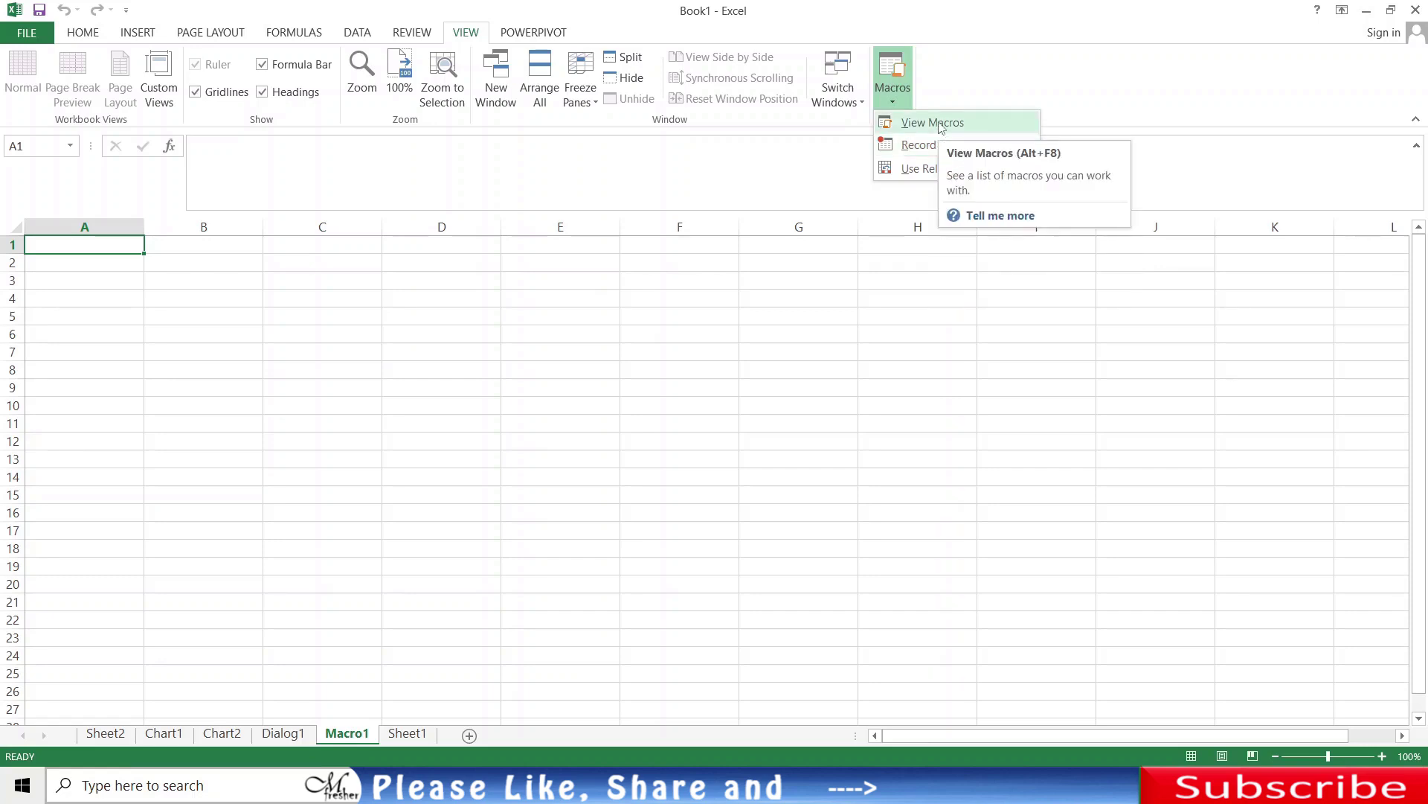
click(67, 32)
Step: From the Macro1 tab's Insert dialog, show the Spreadsheet Solutions templates and centre the dialog
right_click(349, 737)
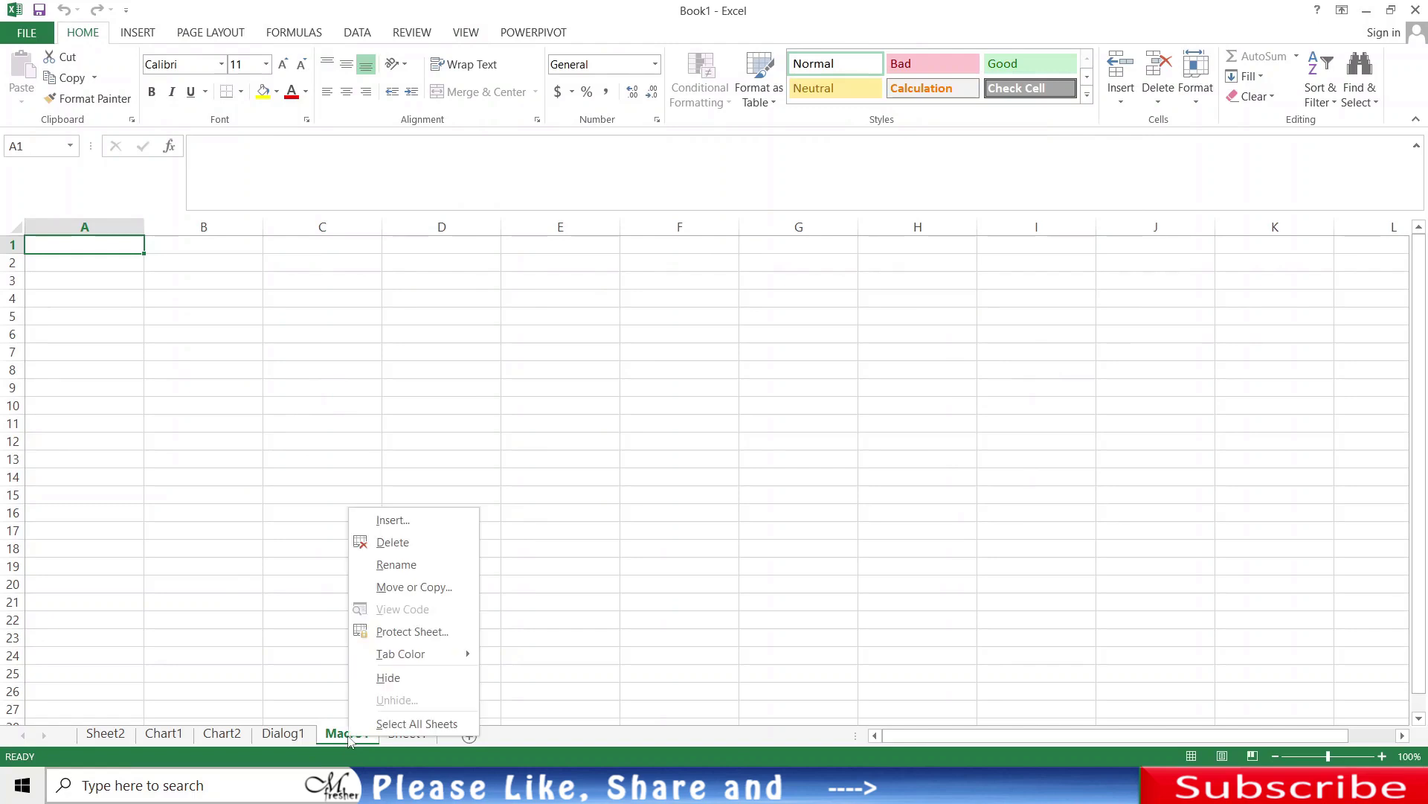
click(393, 520)
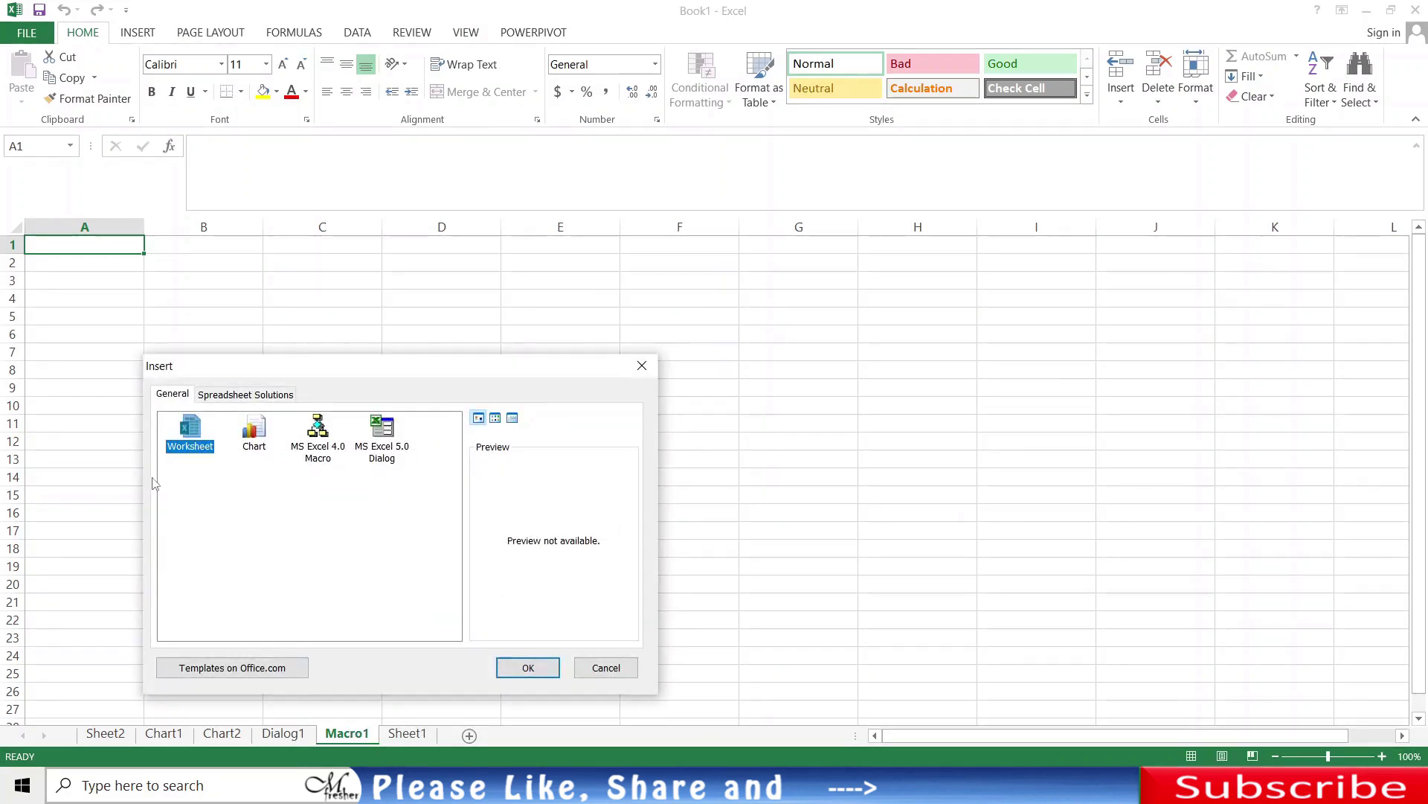
click(250, 395)
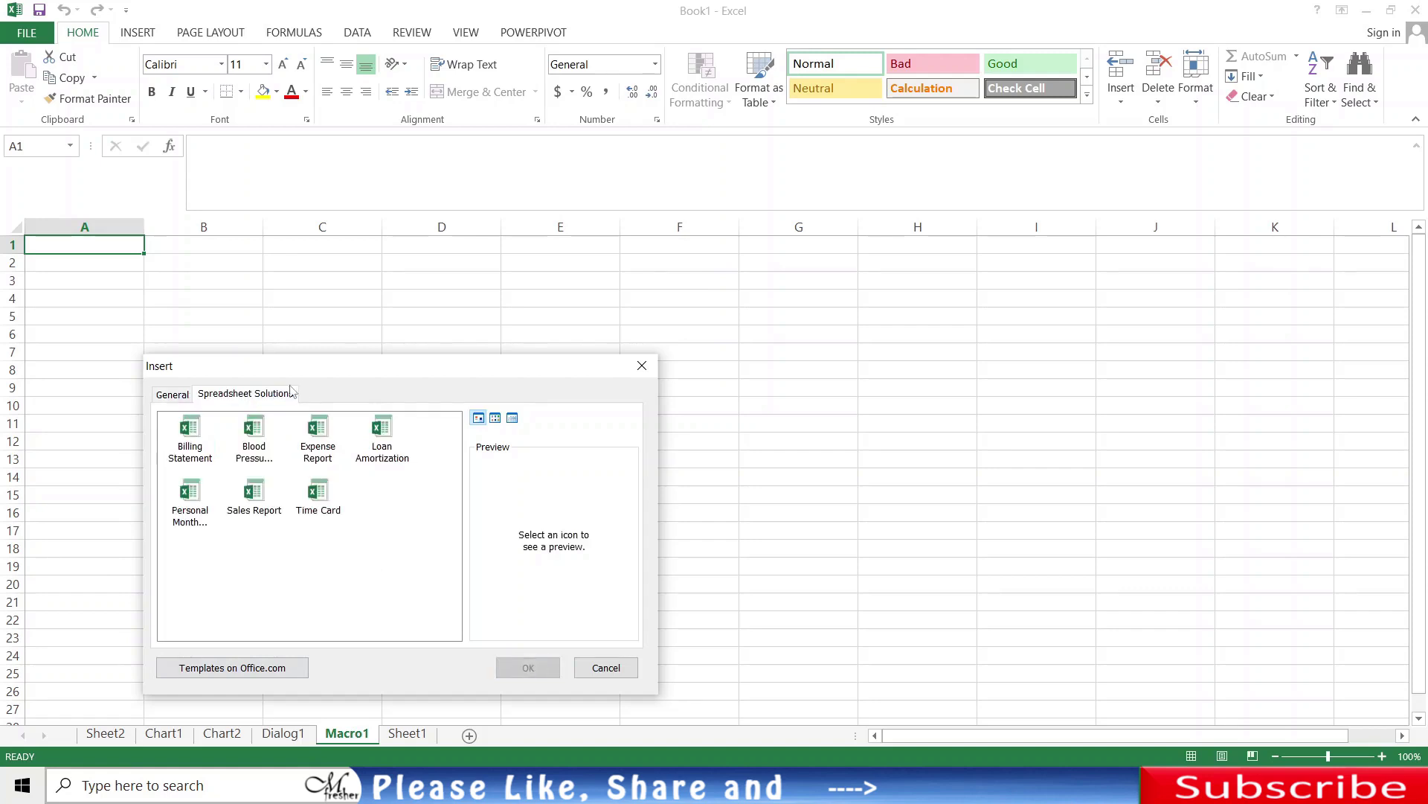
drag(341, 374, 747, 276)
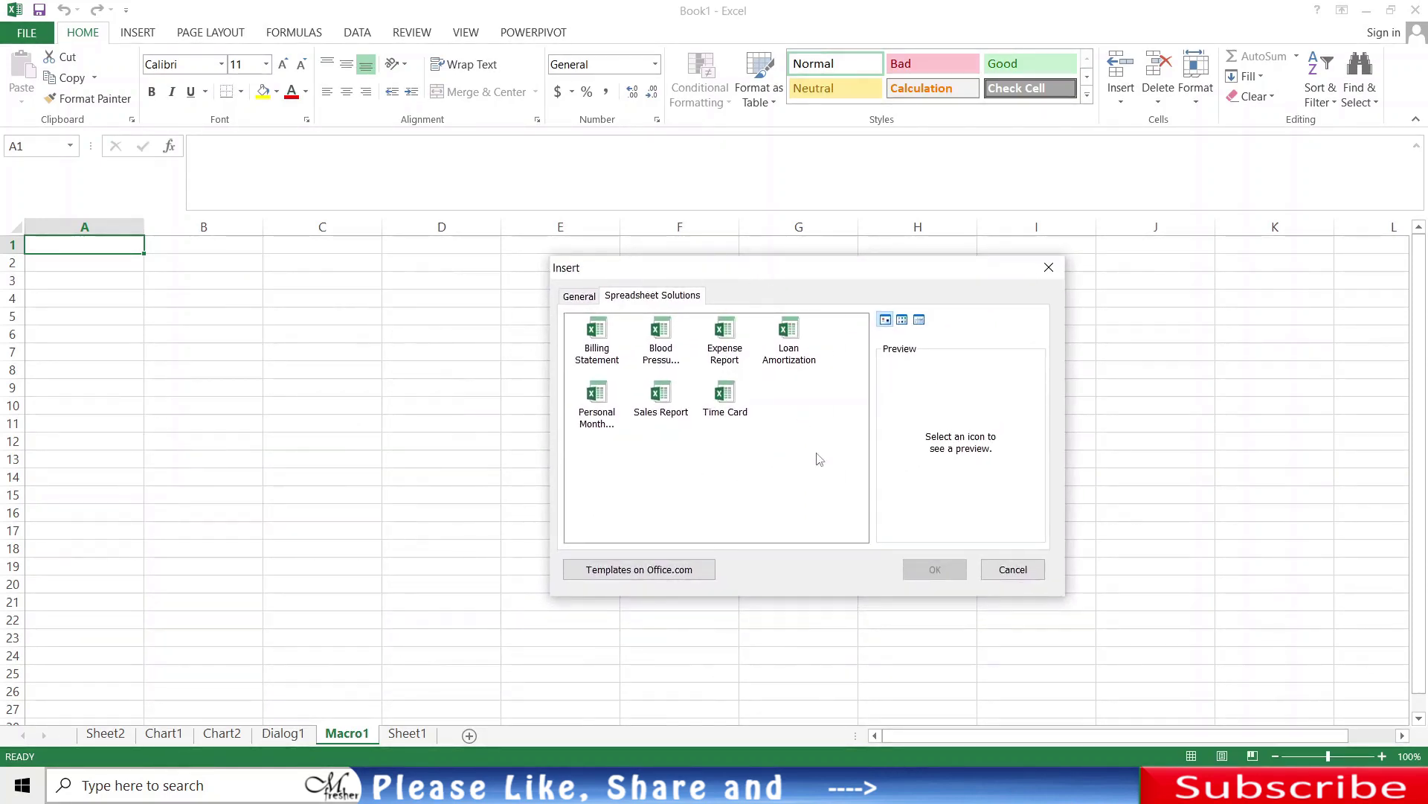
Step: Preview each template from Billing Statement through Time Card, then select Personal Monthly Budget
click(604, 349)
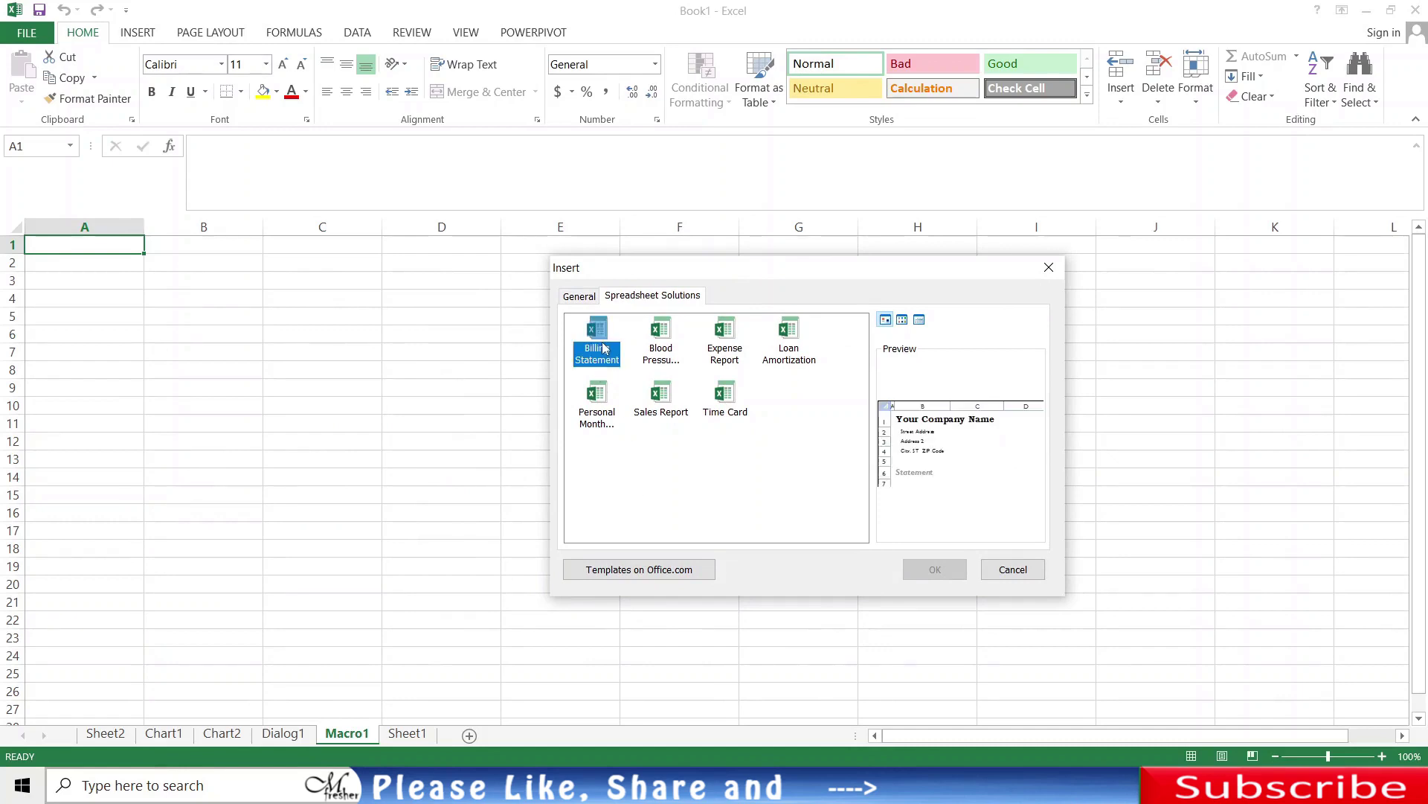
click(678, 357)
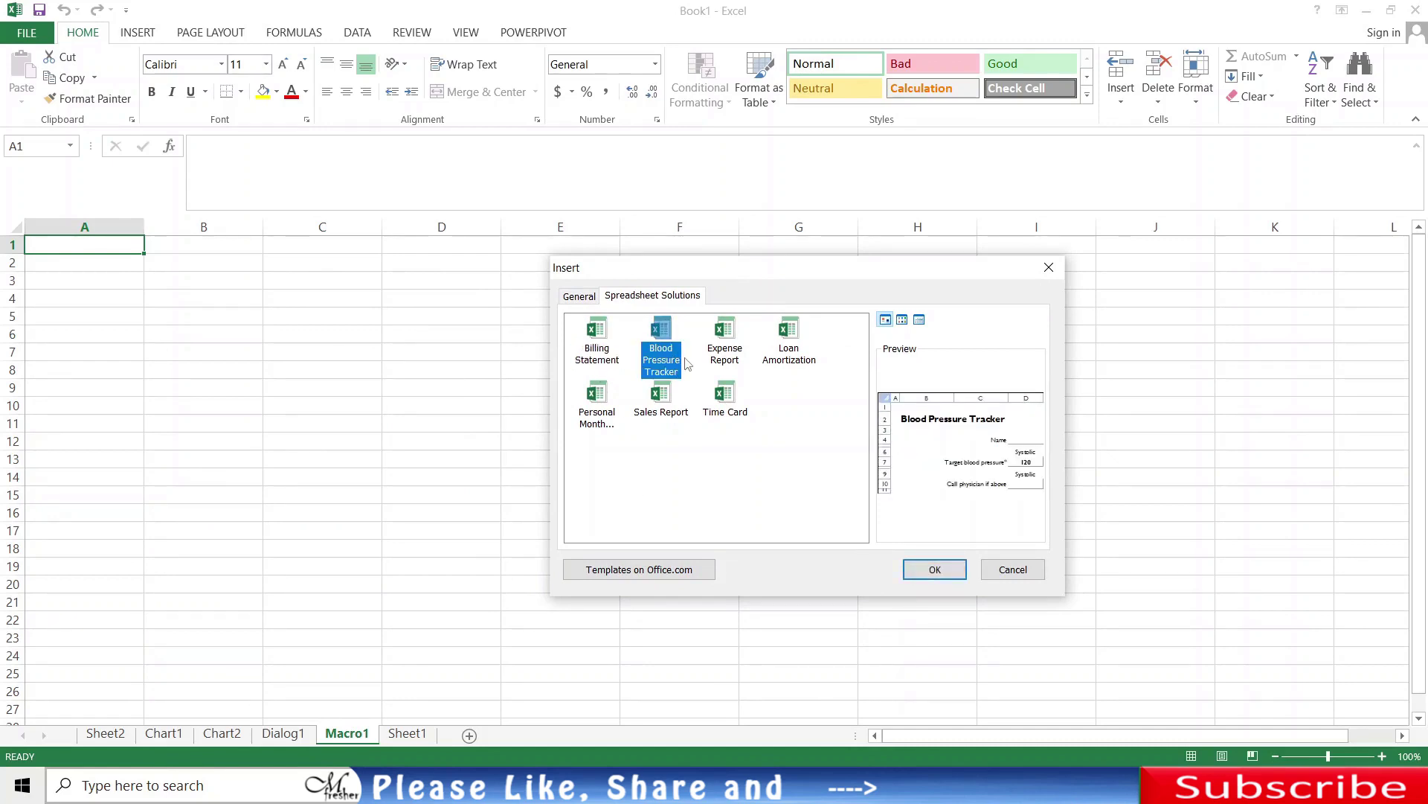
click(739, 362)
click(807, 368)
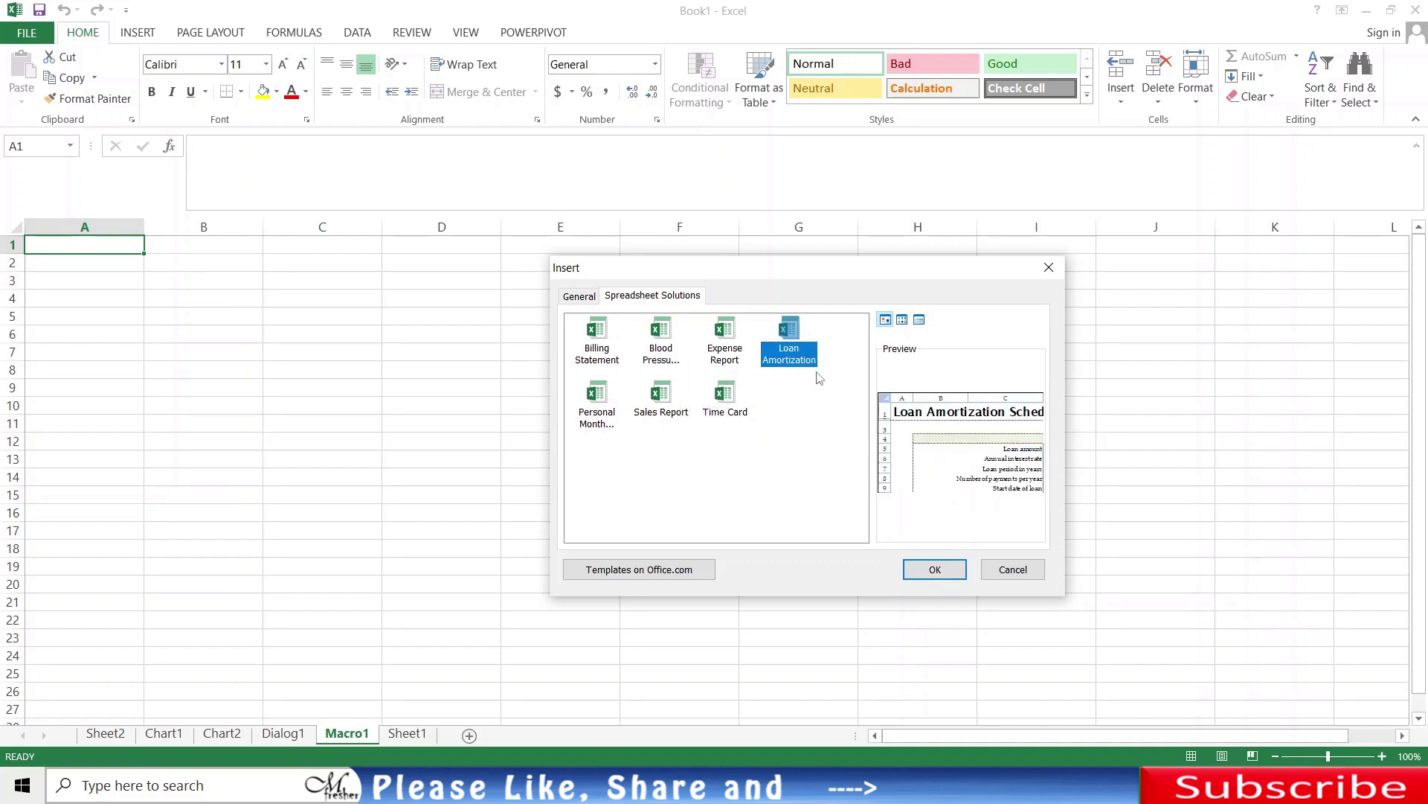
click(616, 429)
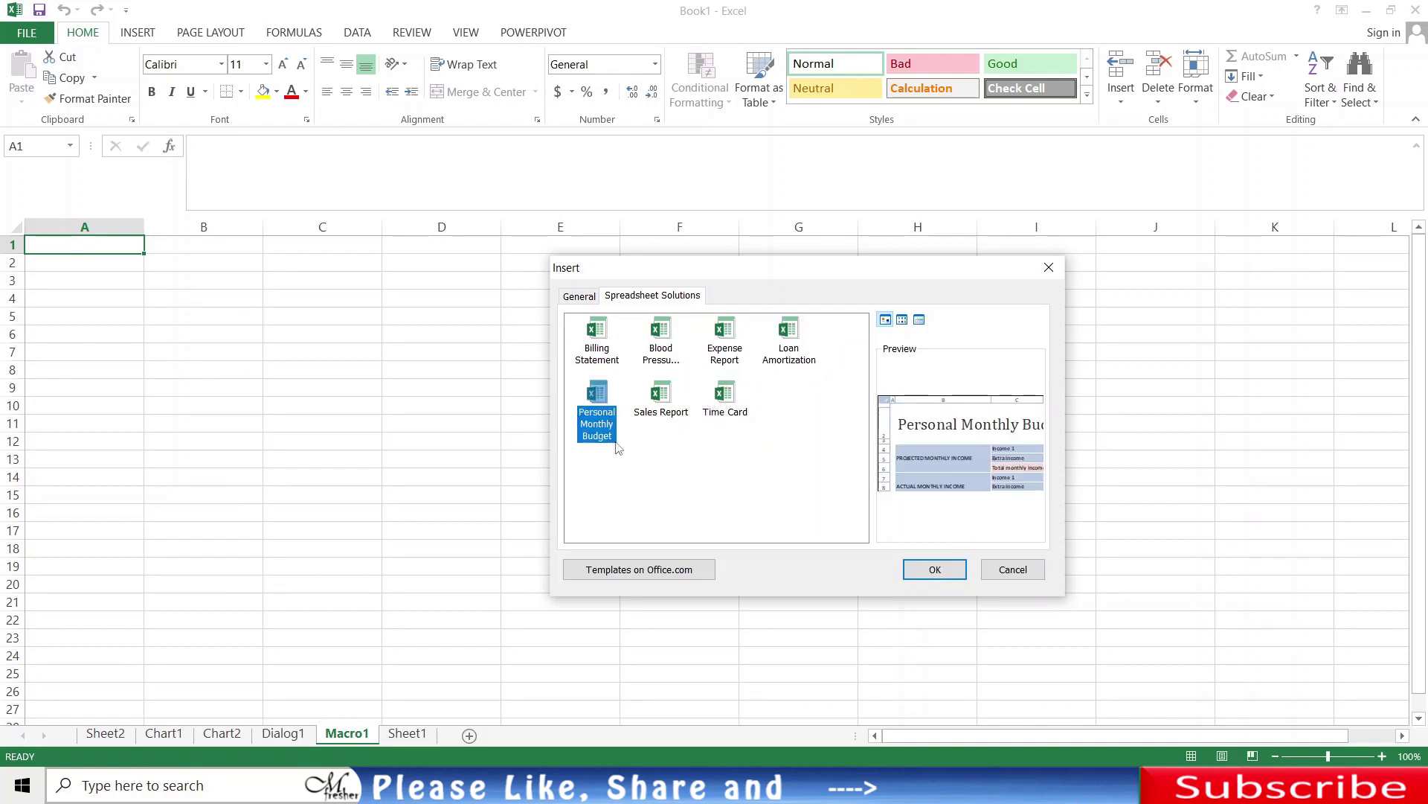
click(674, 406)
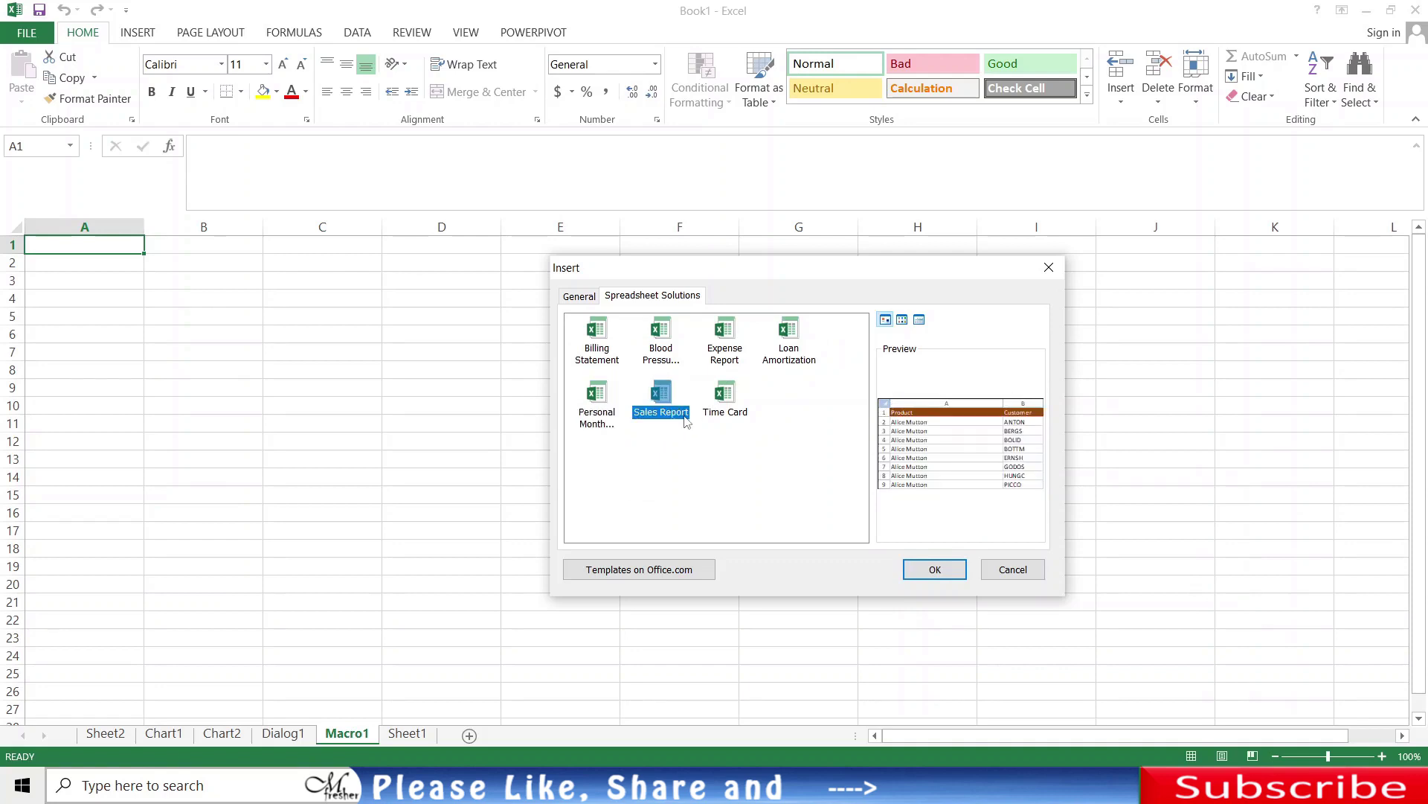
click(731, 406)
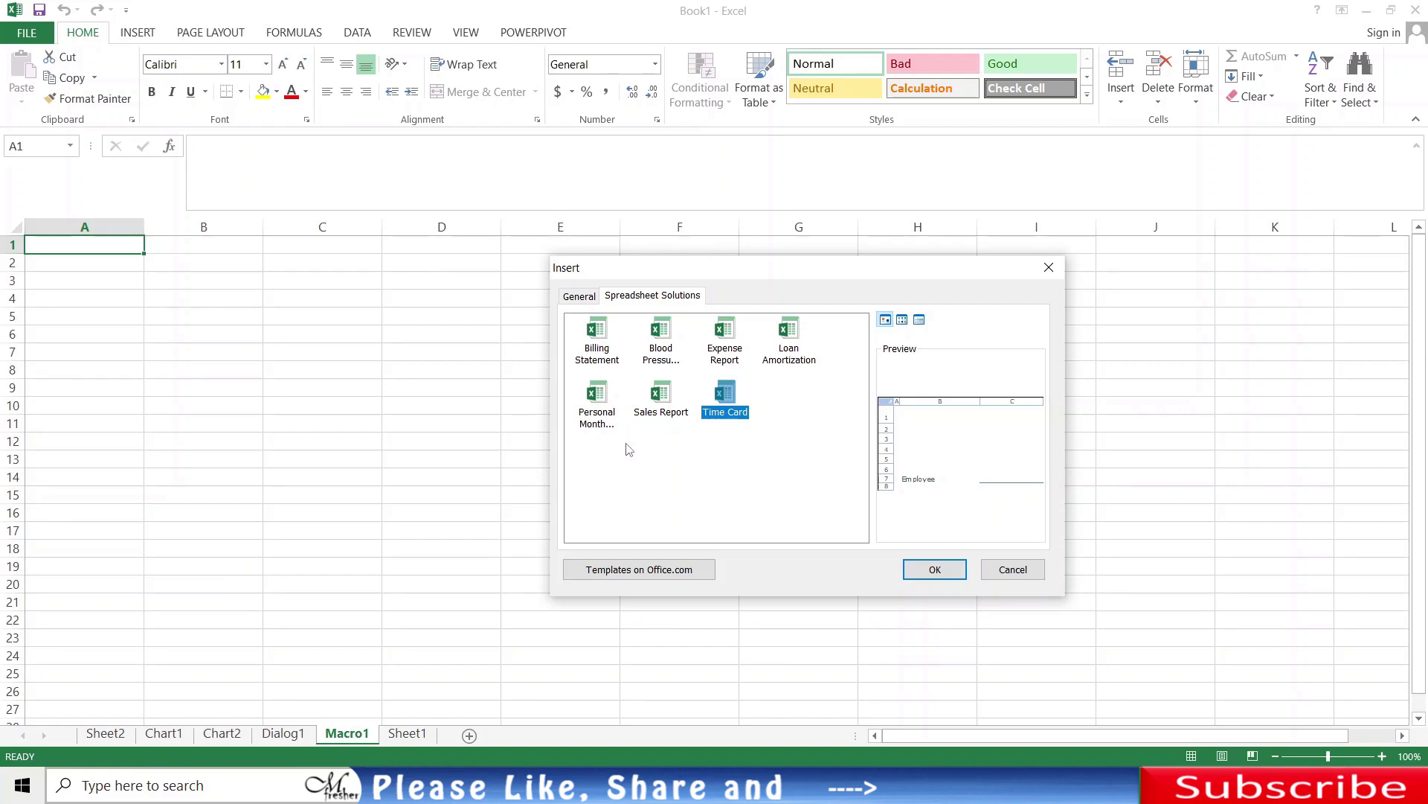
click(603, 426)
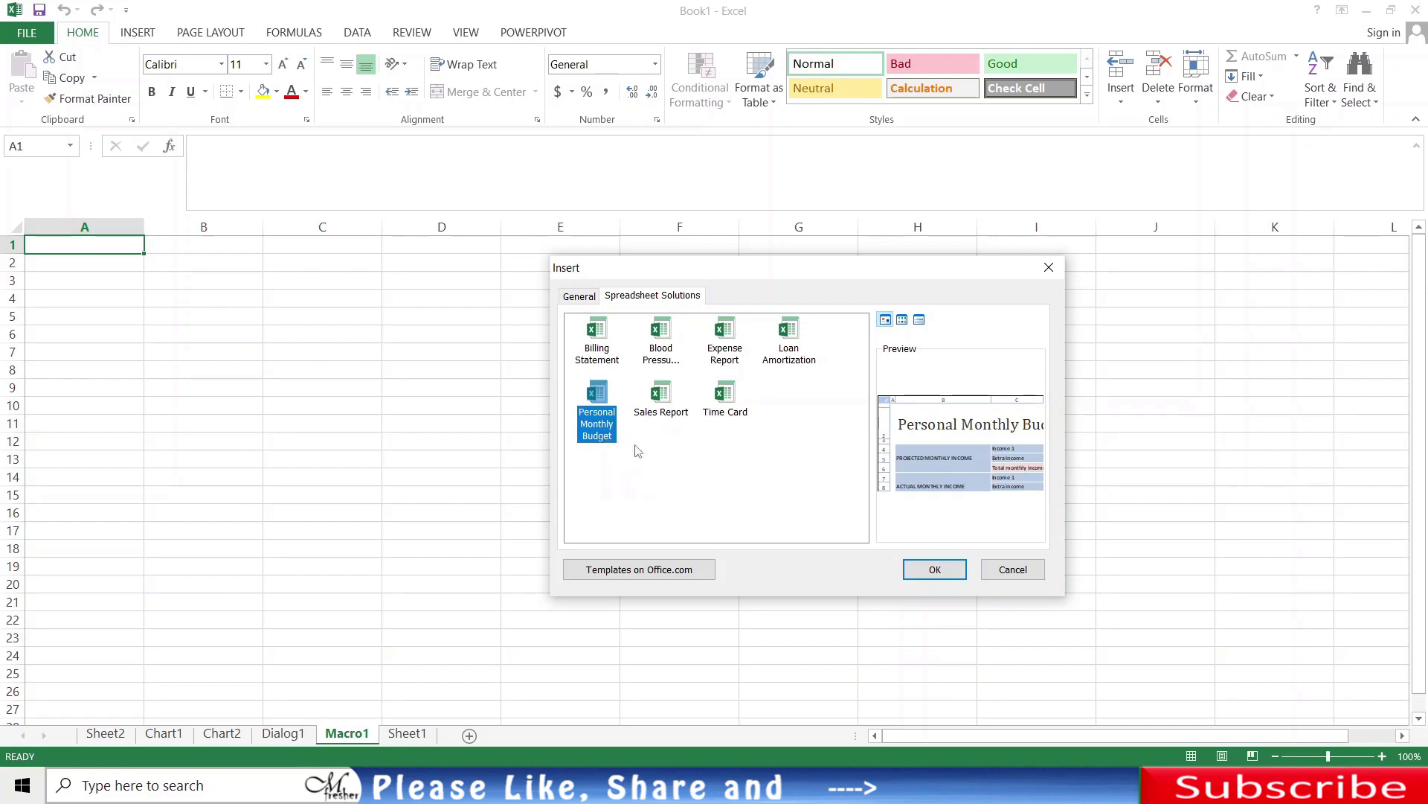
Step: Insert the Personal Monthly Budget template as a new sheet and scroll through its cost tables
double_click(607, 417)
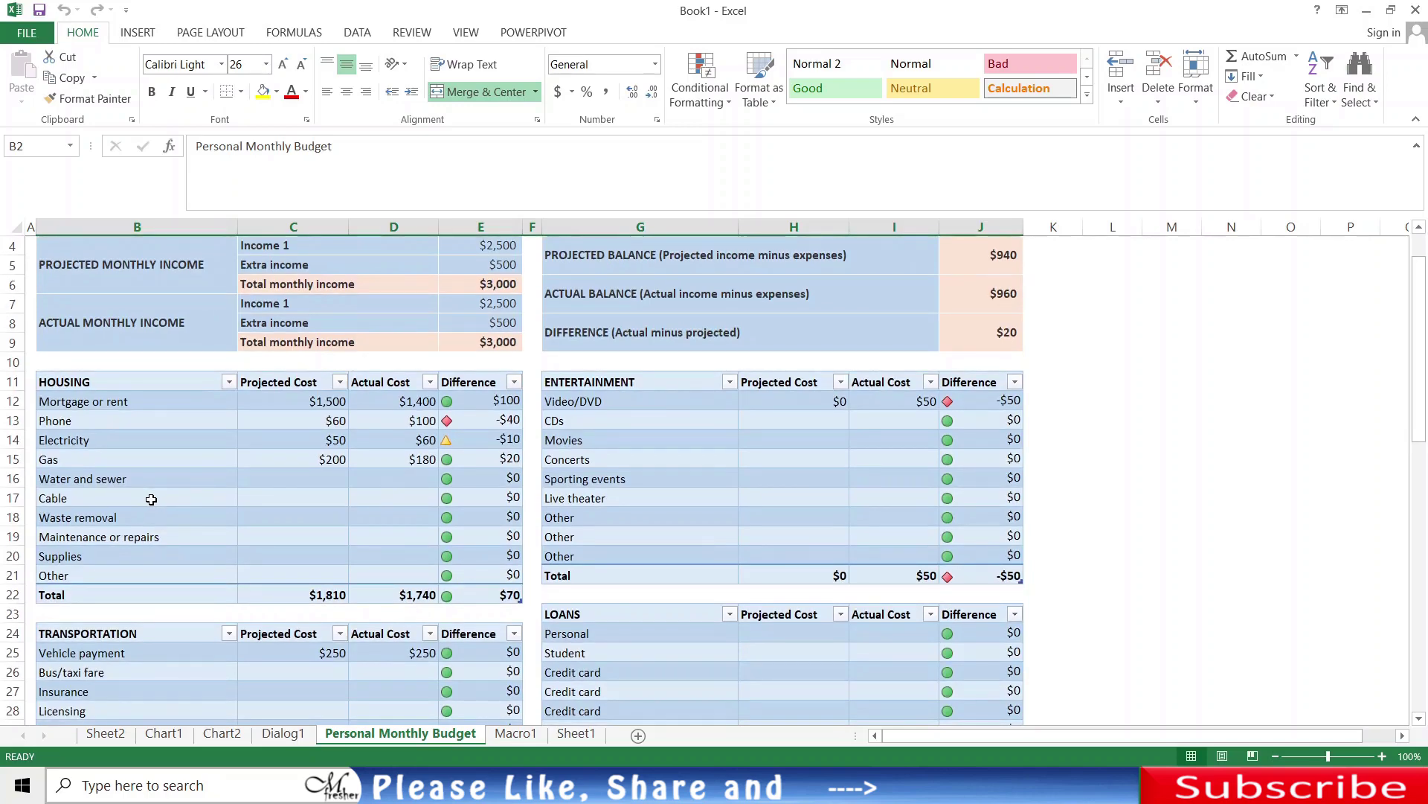
scroll(151, 500, down, 1)
scroll(147, 497, up, 1)
scroll(584, 637, down, 3)
scroll(584, 640, down, 1)
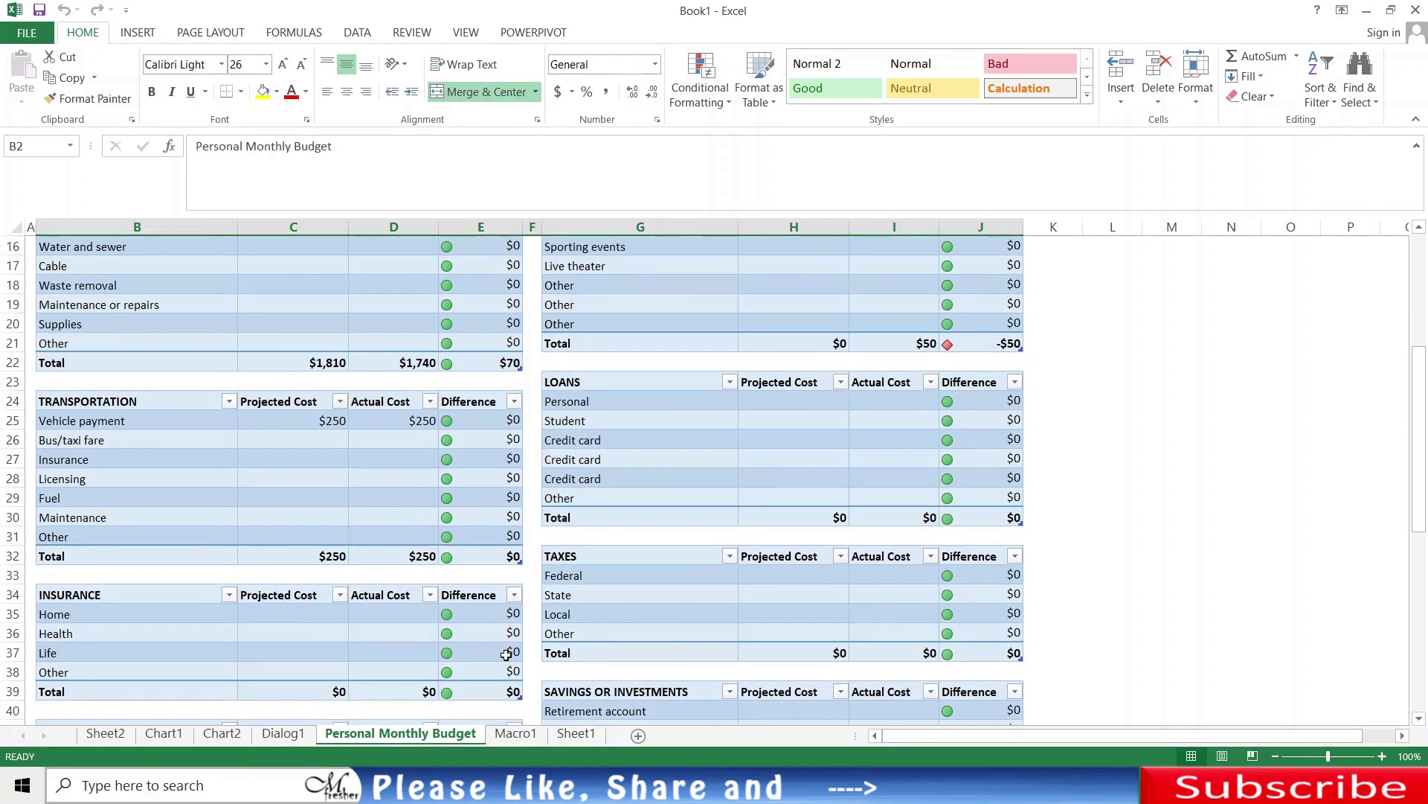
scroll(166, 643, down, 2)
scroll(334, 481, down, 1)
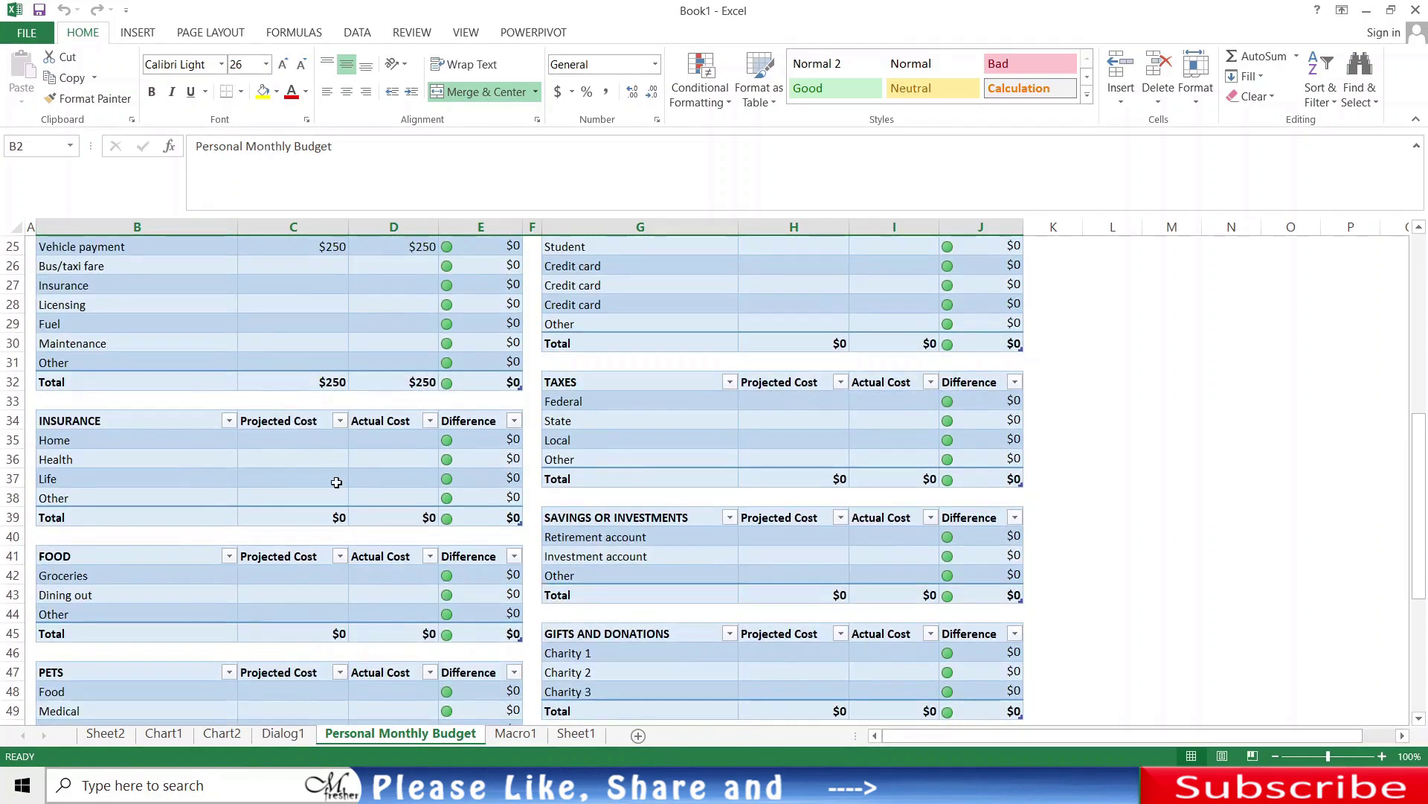
scroll(443, 548, down, 1)
scroll(436, 552, up, 4)
scroll(436, 552, up, 4)
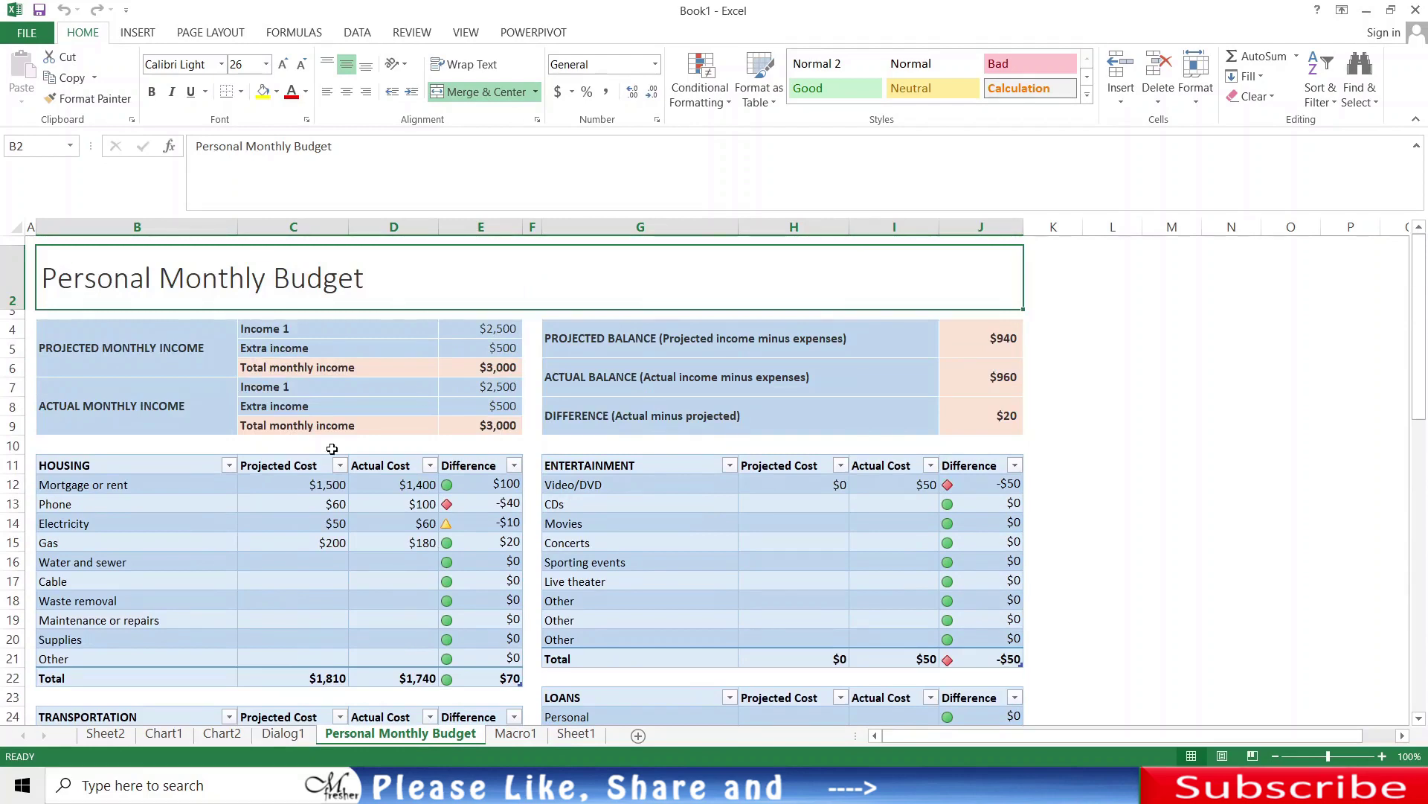
click(488, 425)
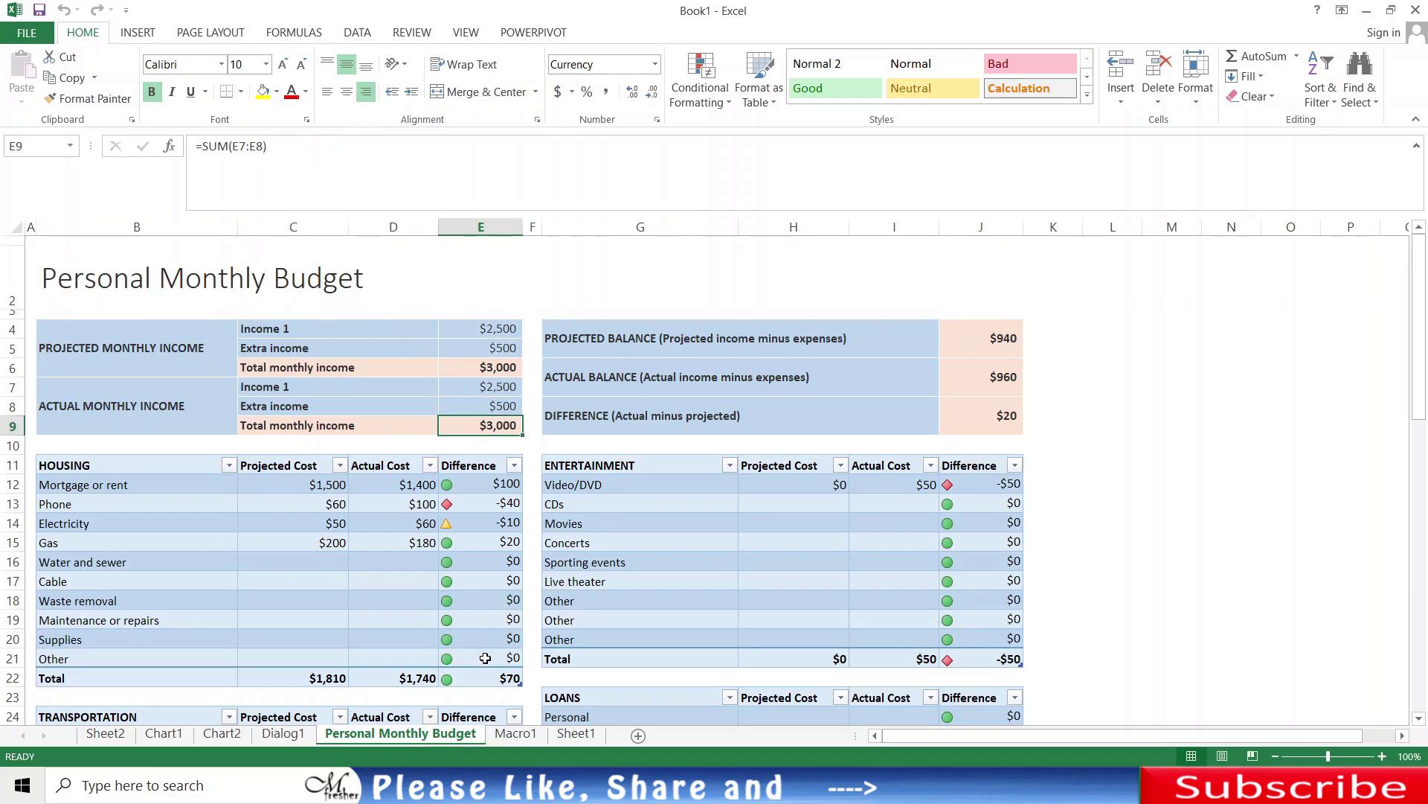
key(ctrl+Down)
key(ctrl+Down)
click(452, 422)
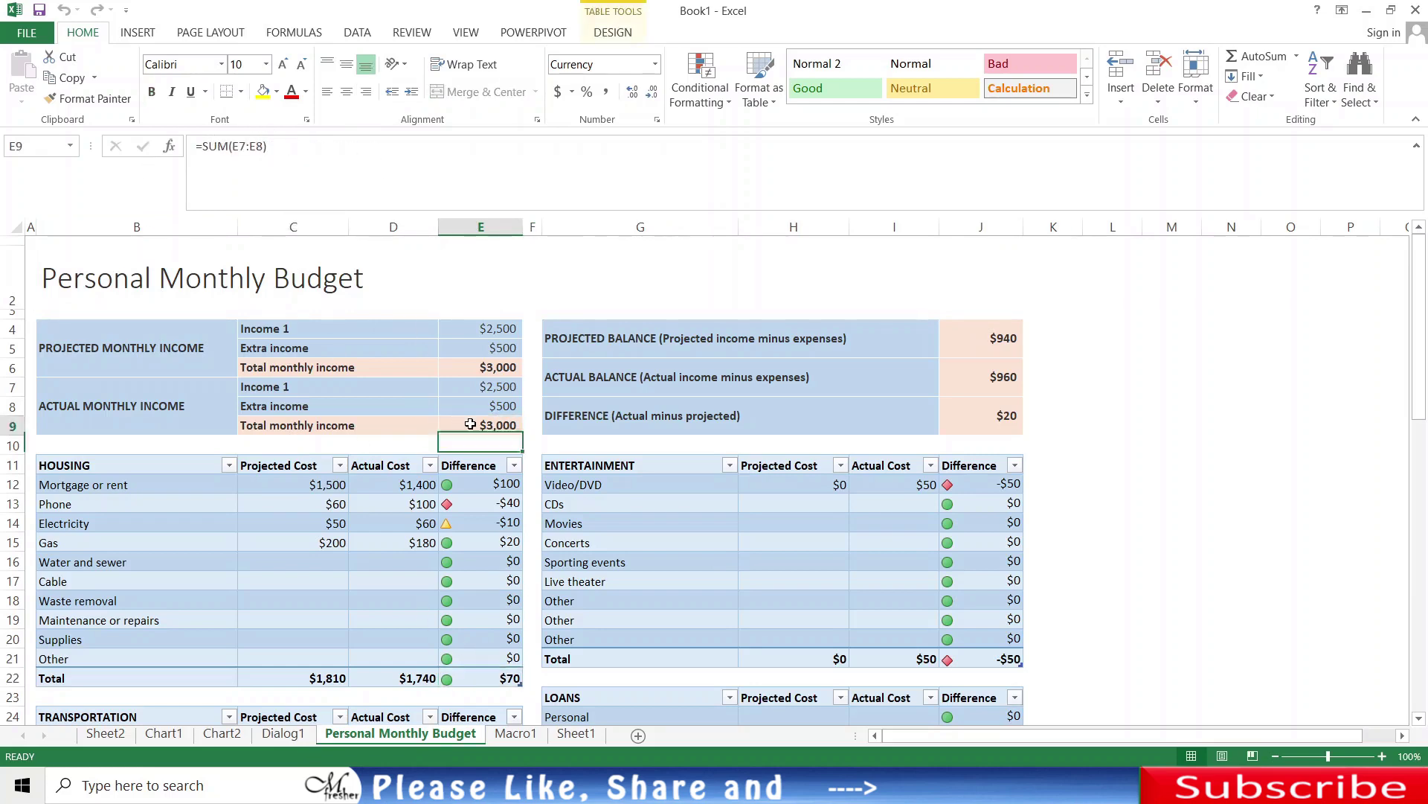
click(341, 578)
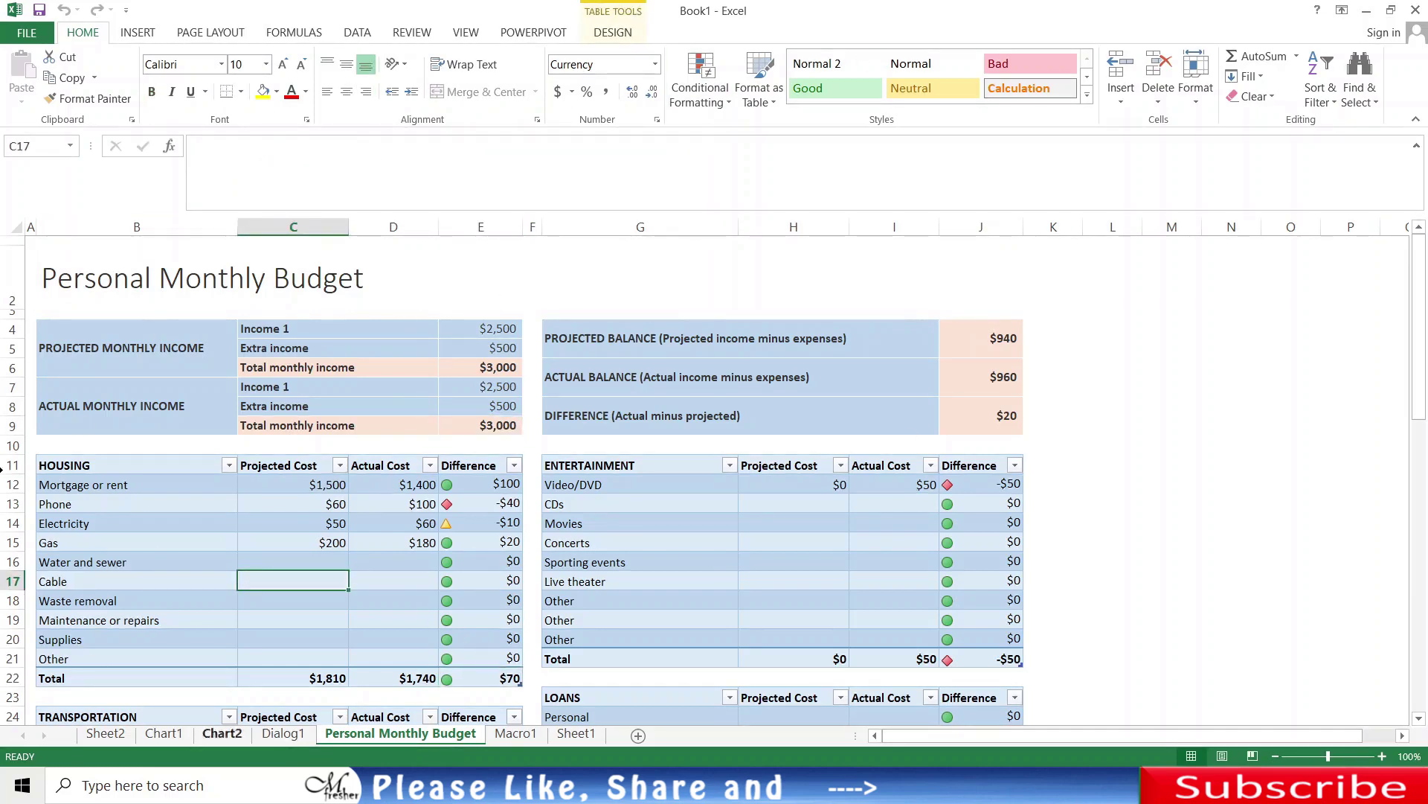
click(179, 504)
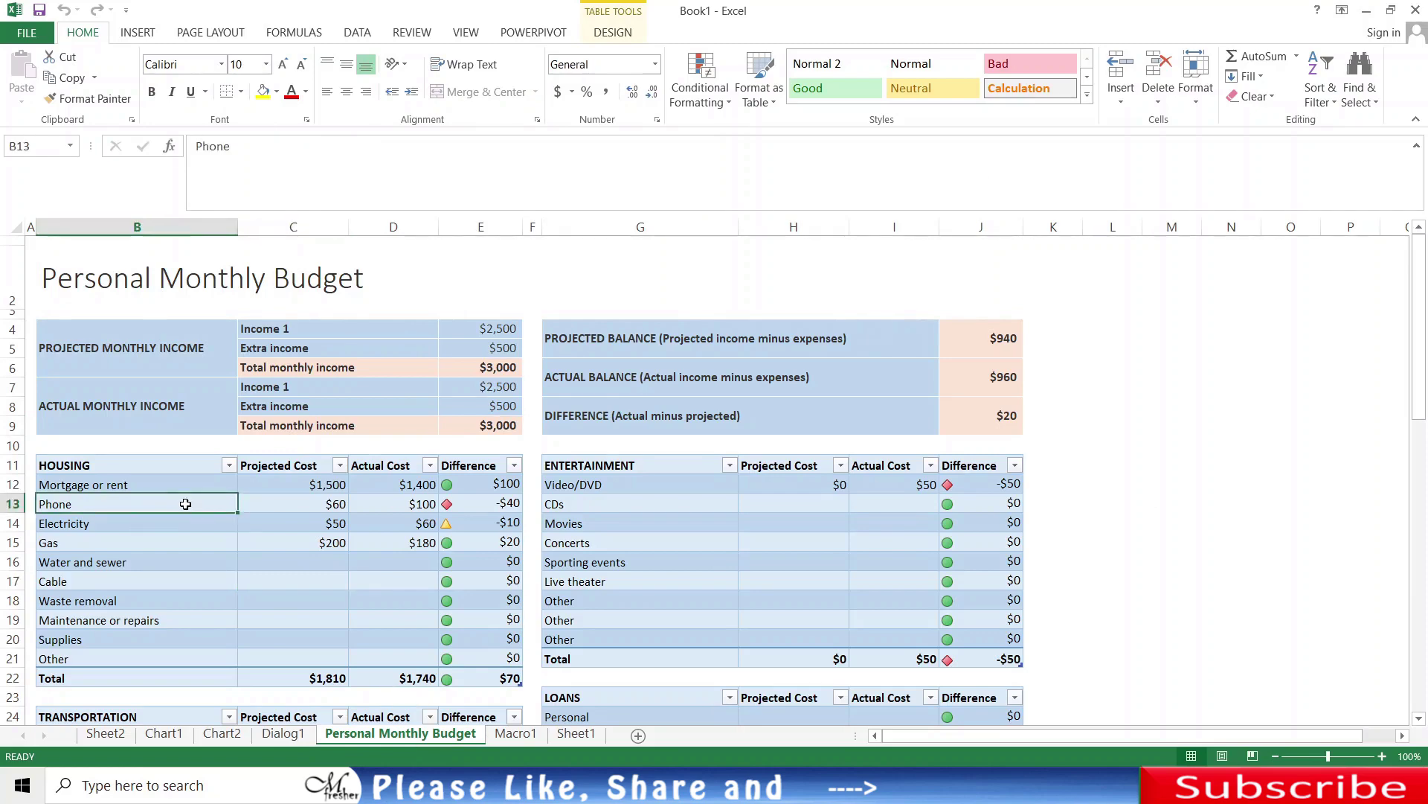
scroll(185, 503, down, 1)
scroll(185, 503, down, 2)
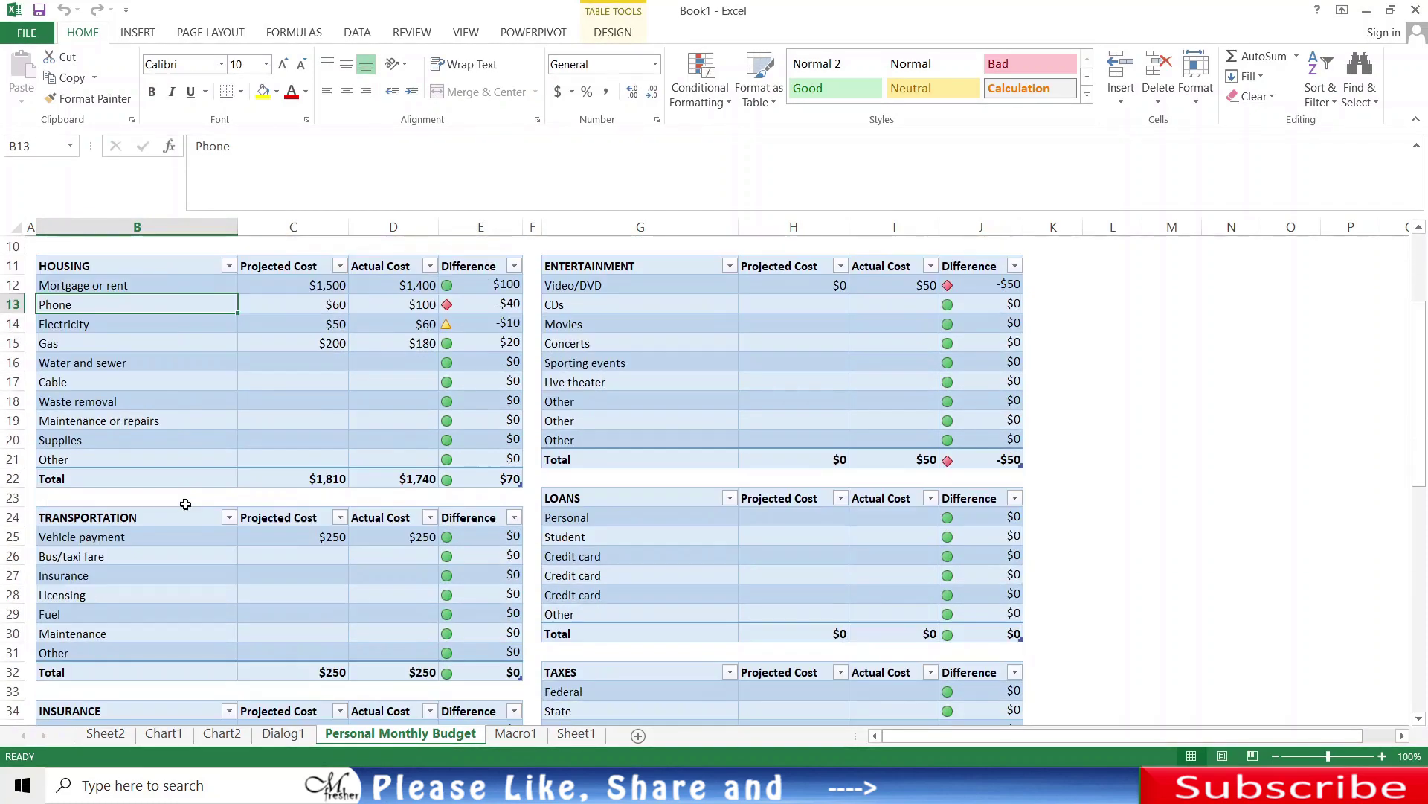
right_click(374, 734)
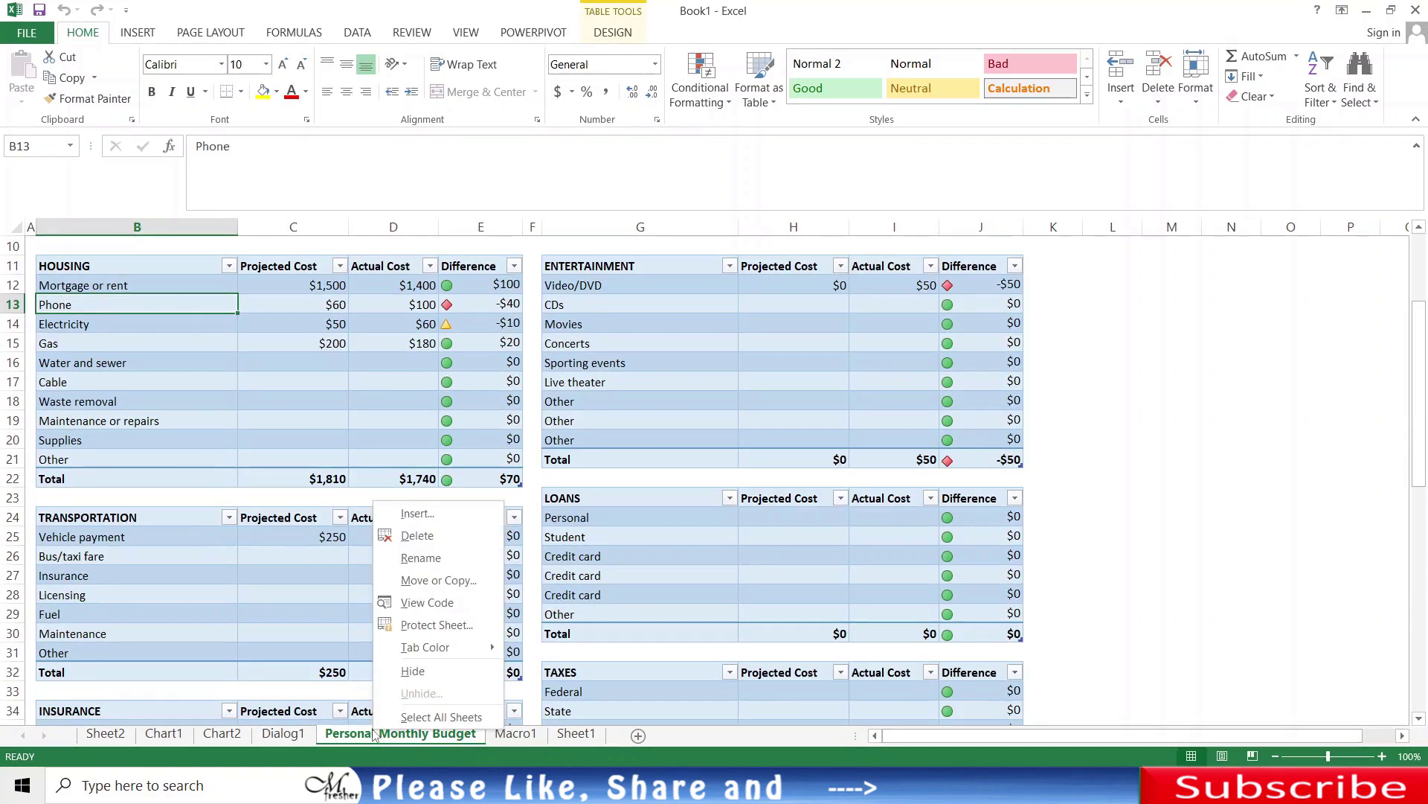
click(425, 511)
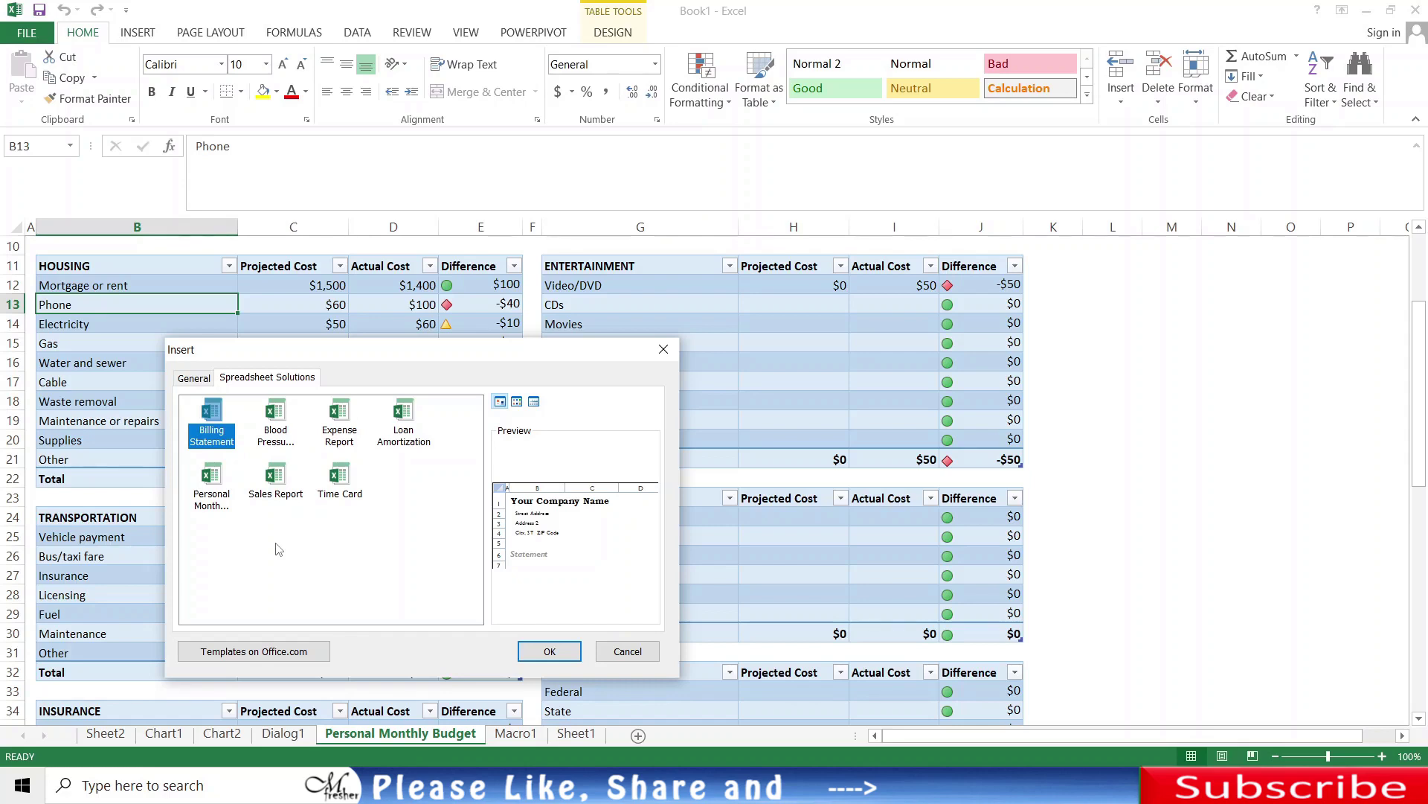
click(633, 652)
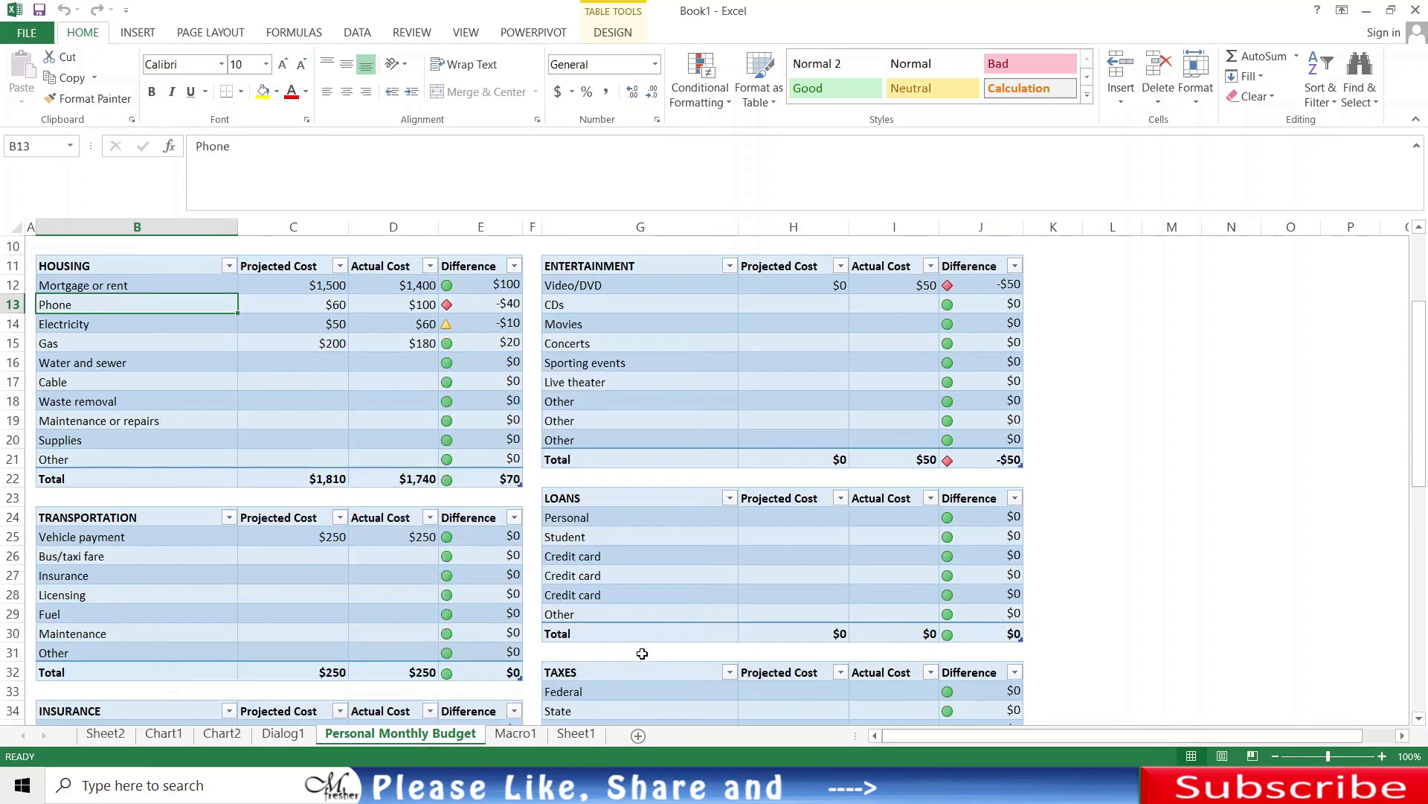
Step: Leave the Personal Monthly Budget sheet and display the empty Sheet2 worksheet
right_click(476, 741)
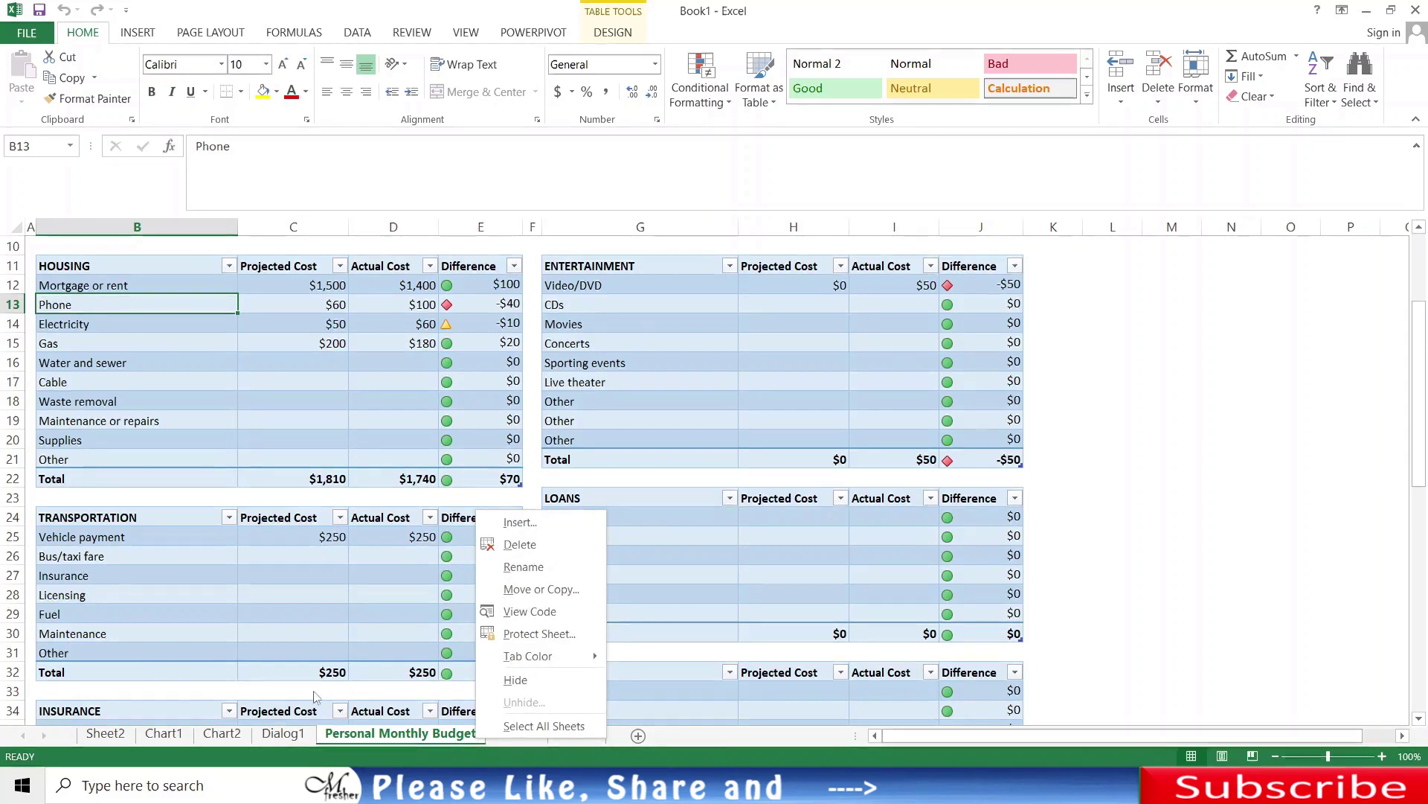
click(112, 735)
right_click(114, 734)
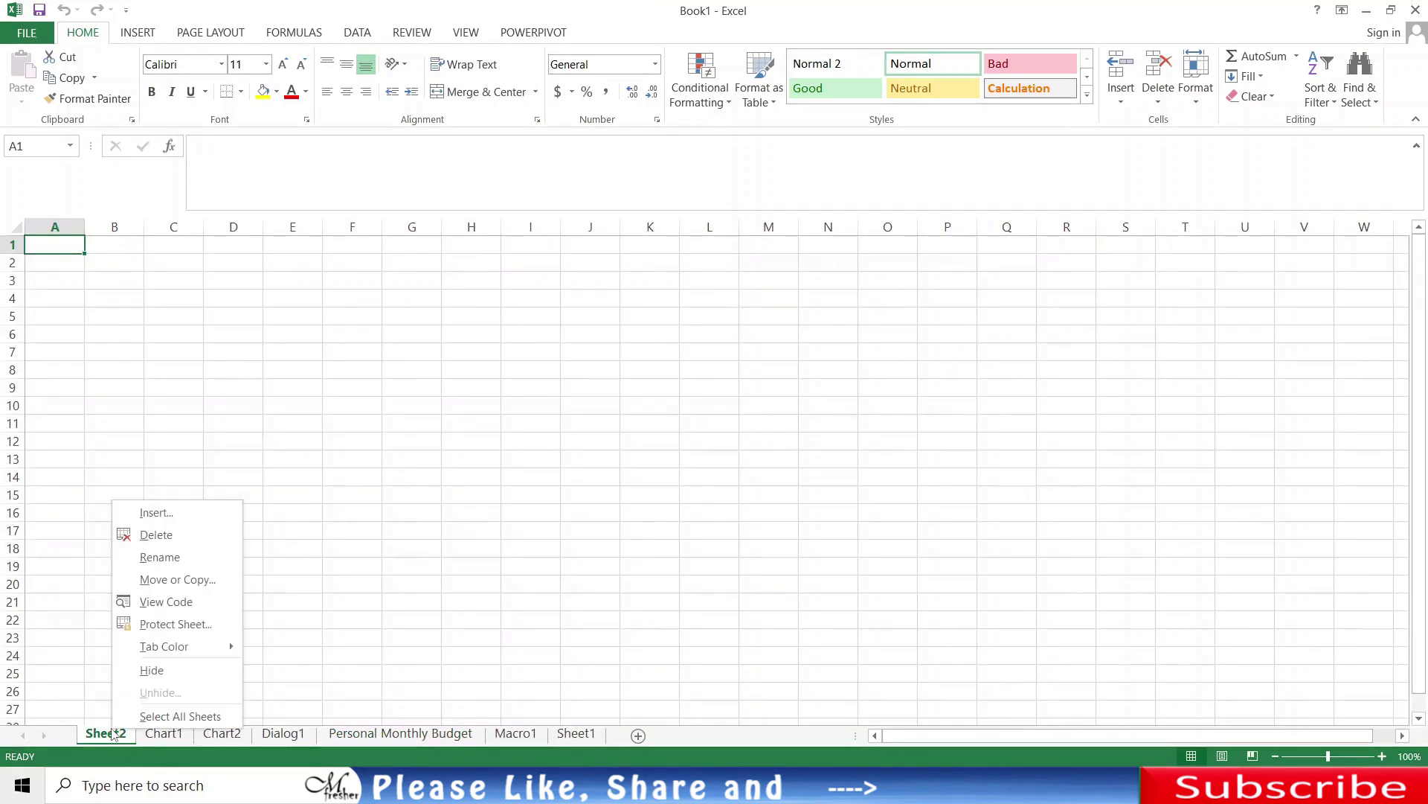